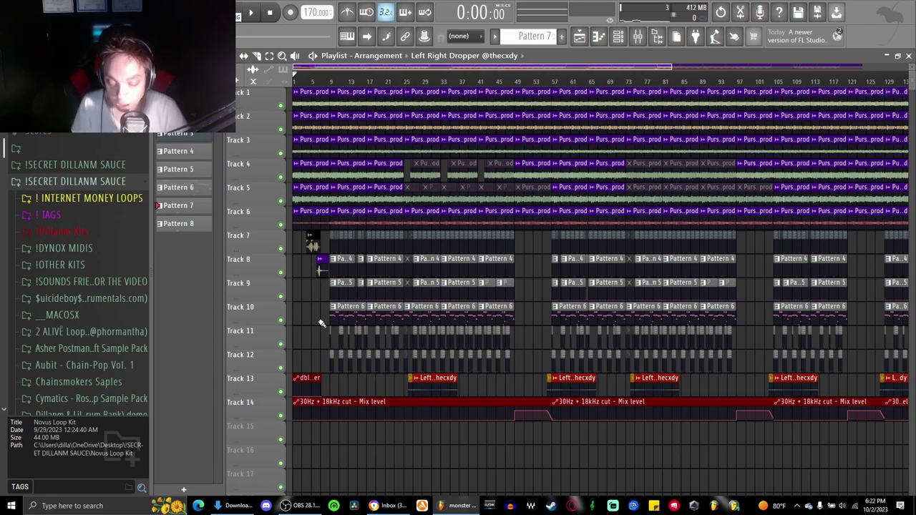
Step: Solo Track 6 in the arrangement by right-clicking its mute LED
scroll(321, 322, "up", 3)
scroll(320, 322, "up", 8)
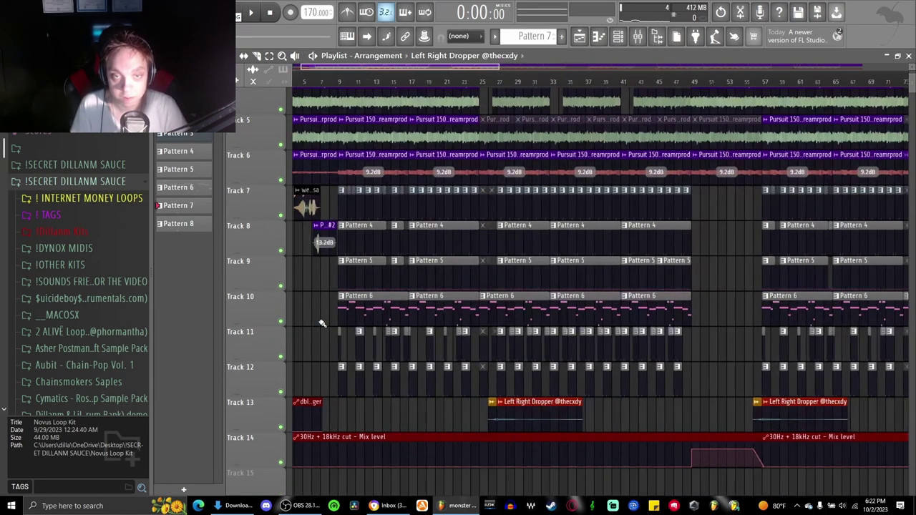
scroll(258, 292, "up", 3)
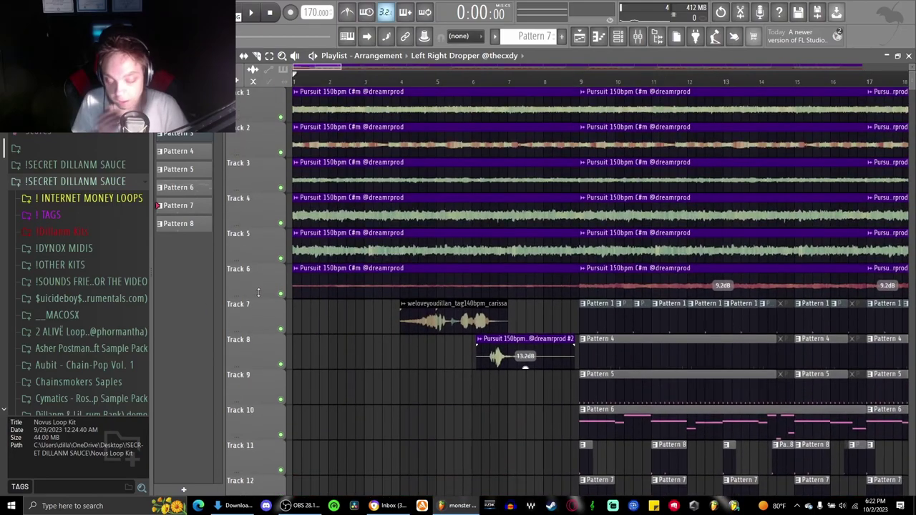
right_click(280, 294)
Step: Unmute Tracks 5, 4, 3, 2 and 1 so all six Pursuit loop tracks play together
left_click(280, 259)
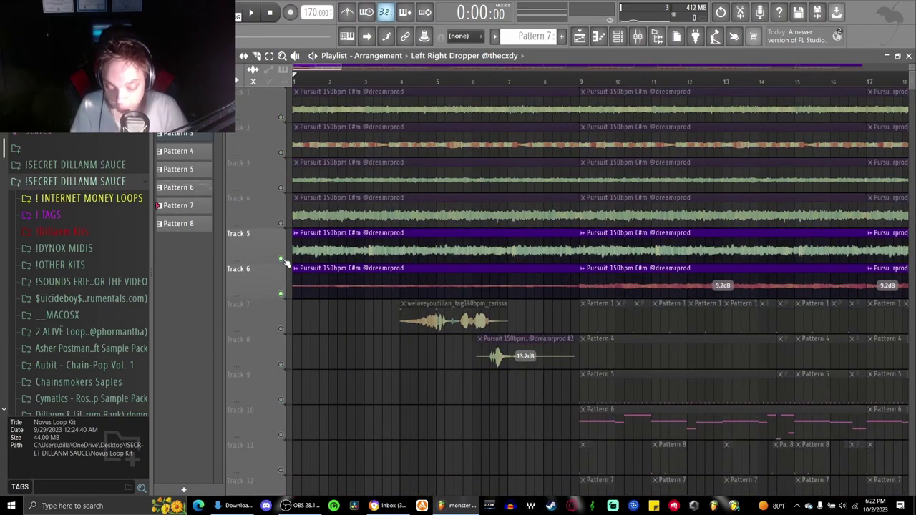
left_click(280, 224)
left_click(280, 187)
left_click(281, 151)
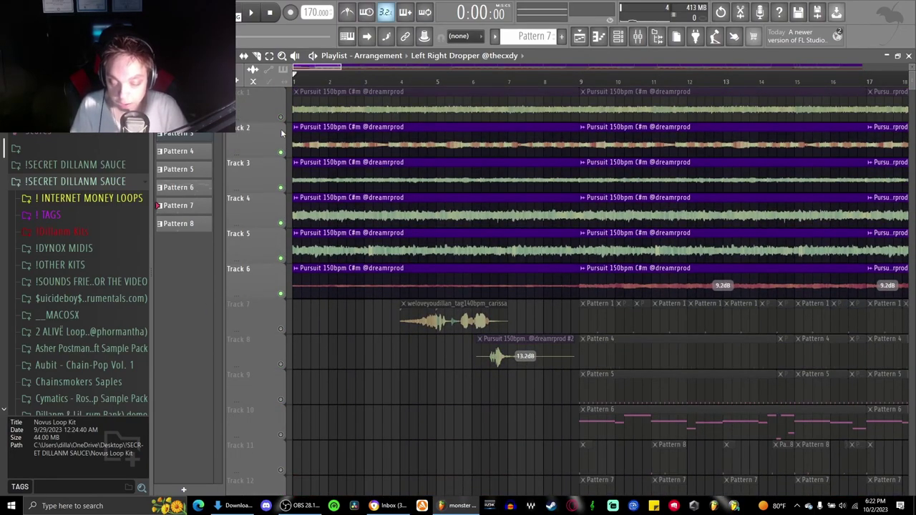
left_click(281, 118)
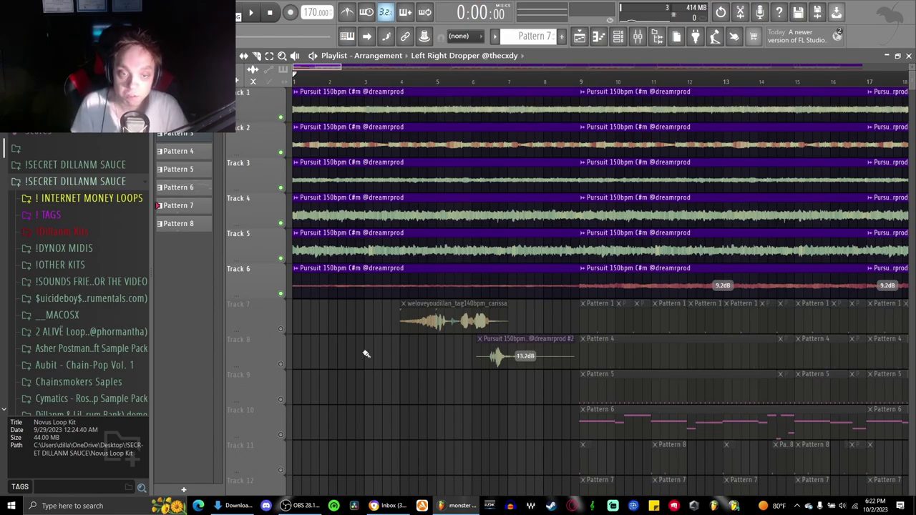
scroll(365, 353, "down", 5)
scroll(366, 354, "up", 5)
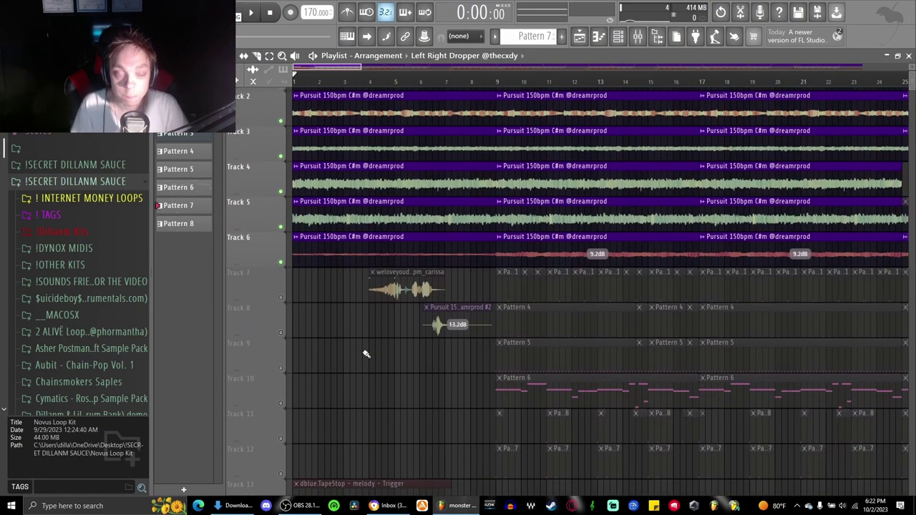
scroll(366, 353, "up", 1)
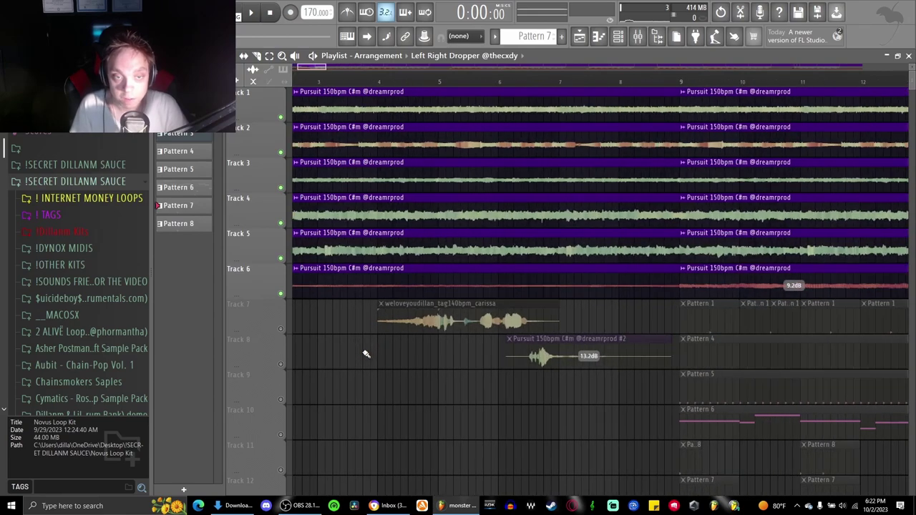
scroll(365, 353, "down", 5)
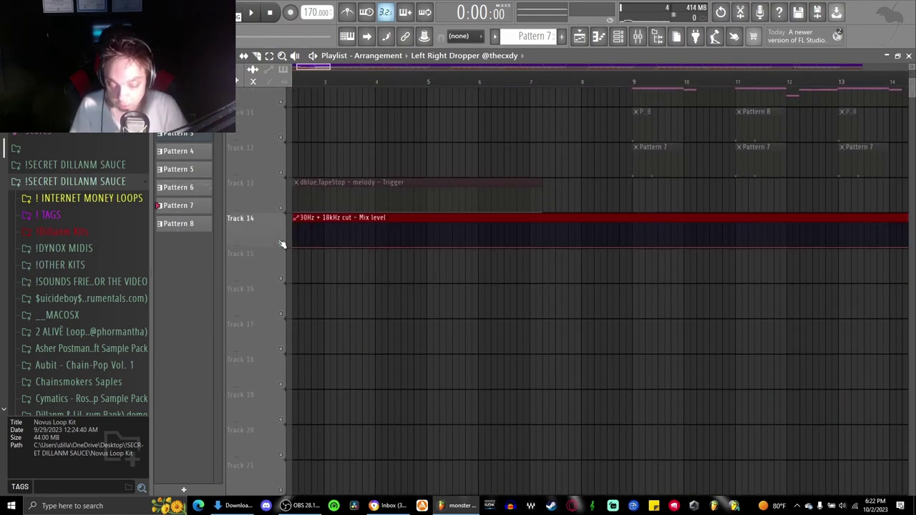
scroll(439, 382, "up", 5)
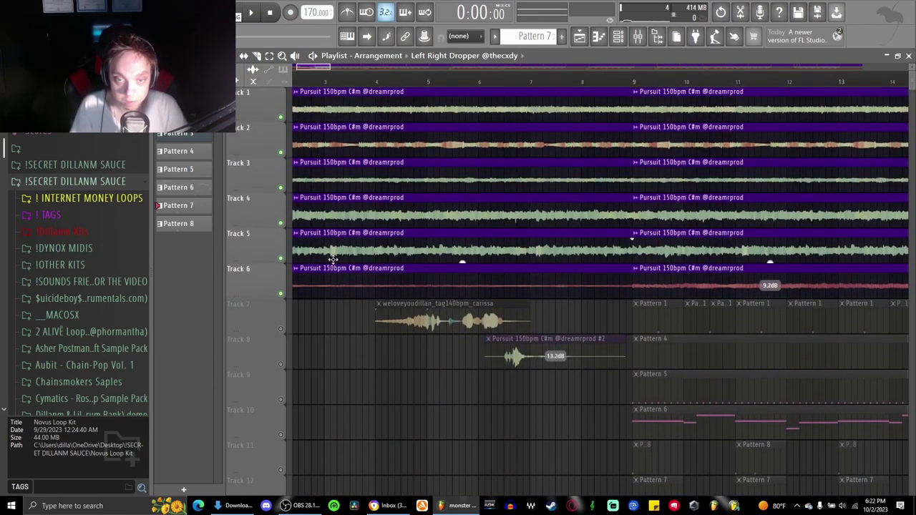
key("space")
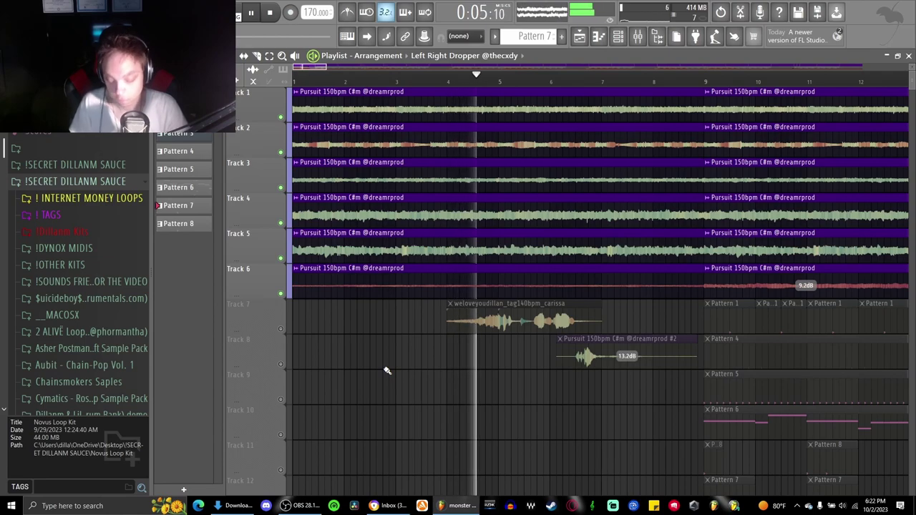
key("space")
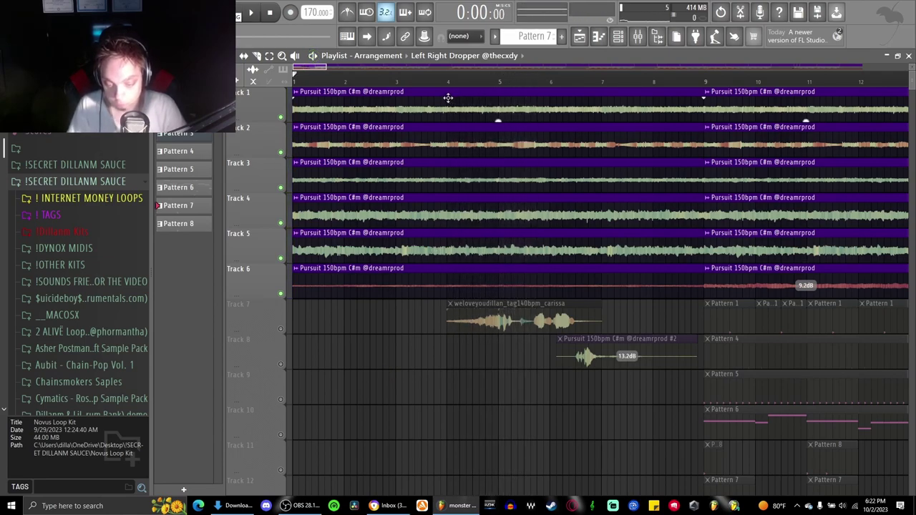
left_click(450, 108)
left_click(458, 109)
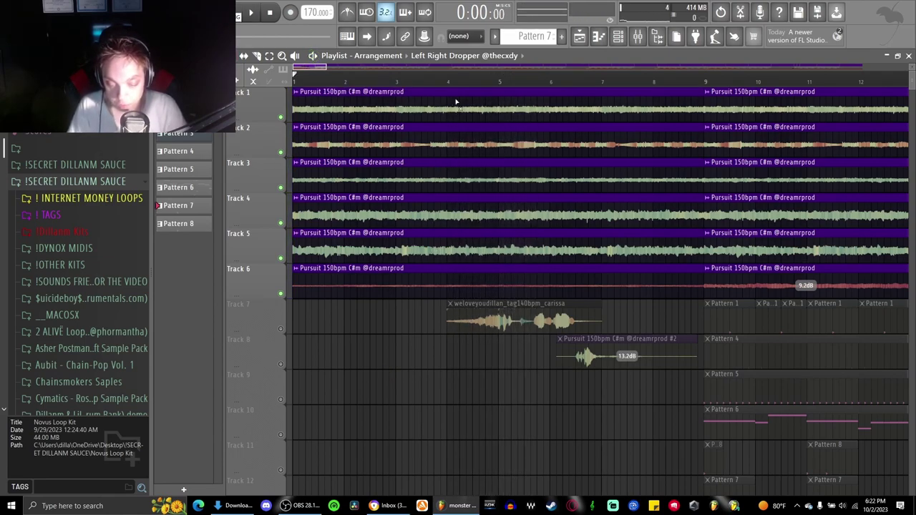
left_click(459, 147)
left_click(459, 172)
left_click(463, 204)
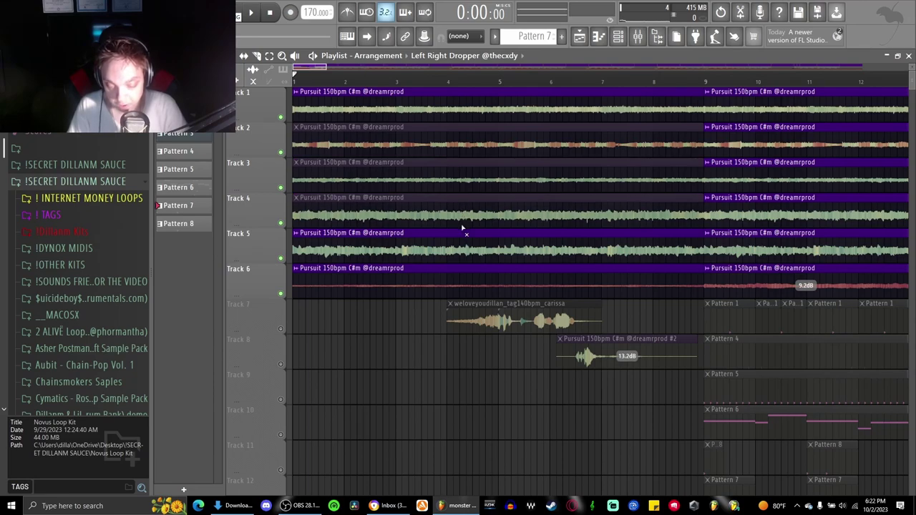
left_click(465, 237)
left_click(464, 275)
key("space")
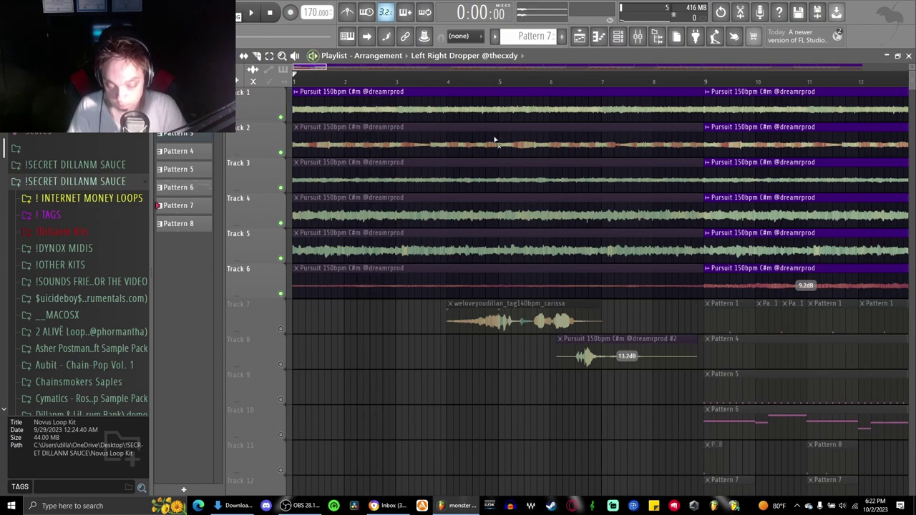
left_click(495, 131)
left_click(495, 120)
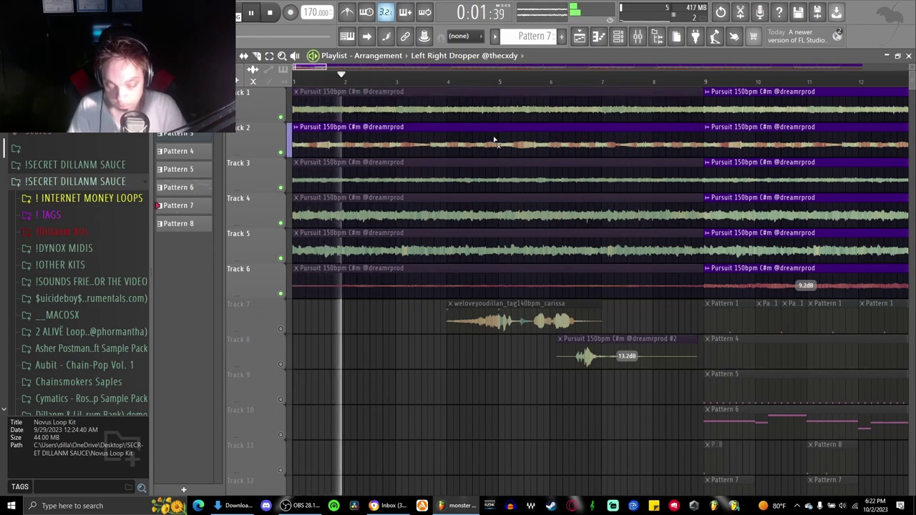
left_click(493, 136)
left_click(492, 183)
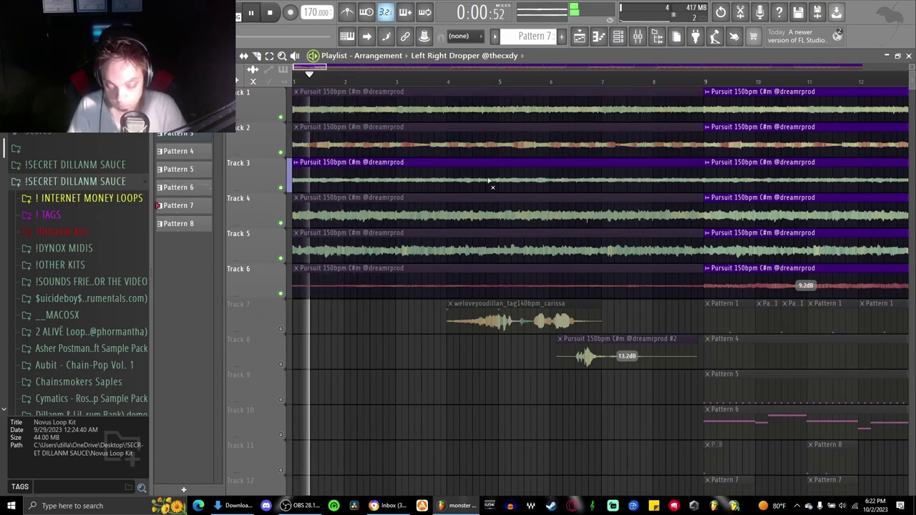
left_click(492, 183)
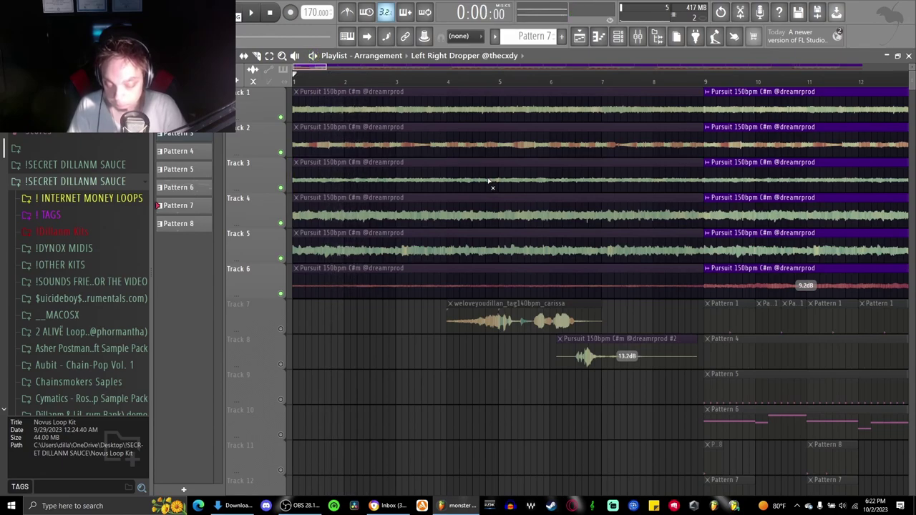
left_click(471, 242)
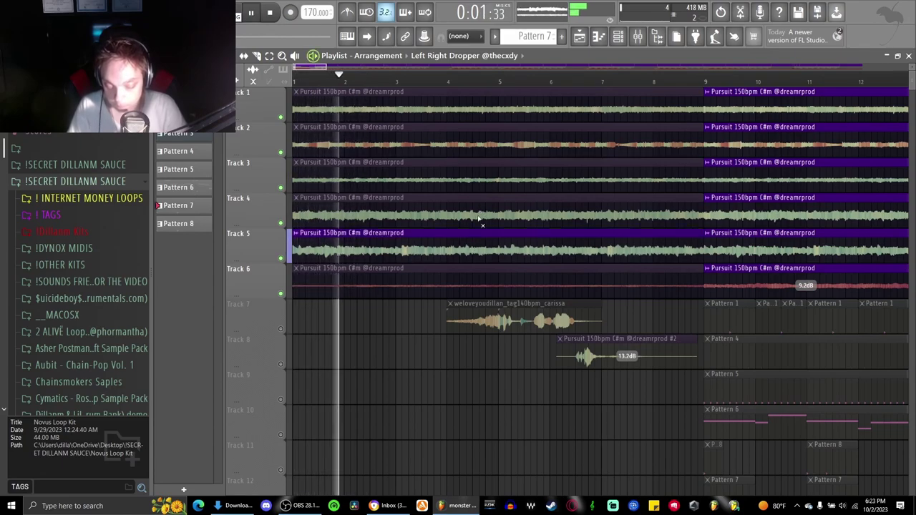
left_click(478, 222)
key("space")
left_click(480, 234)
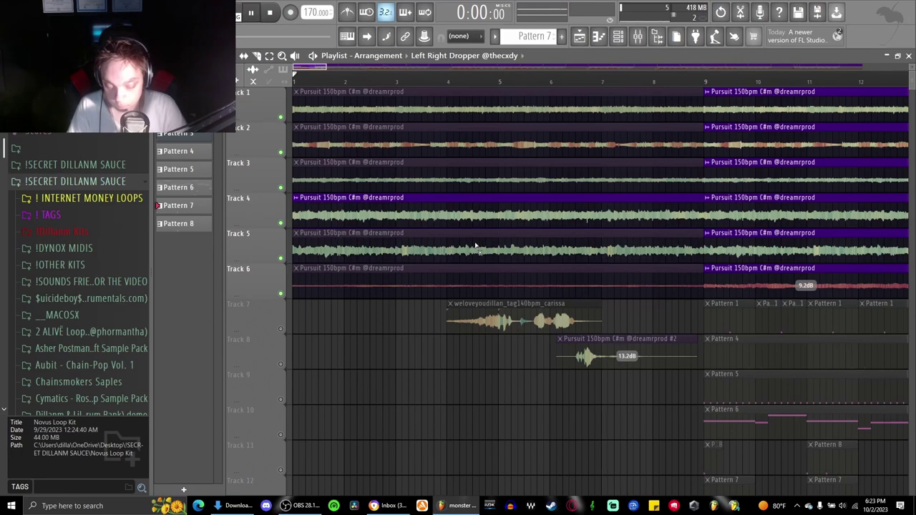
key("space")
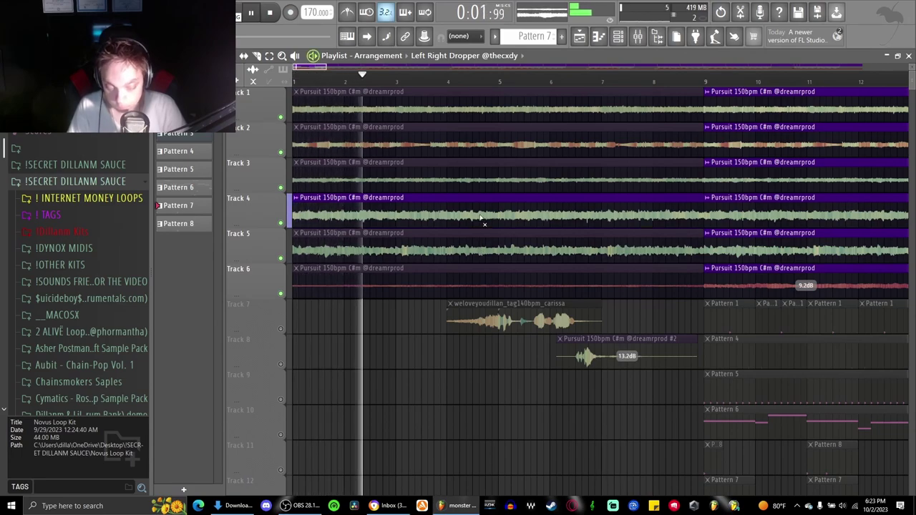
key("space")
left_click(483, 222)
left_click(352, 287)
left_click_drag(352, 286, 354, 113)
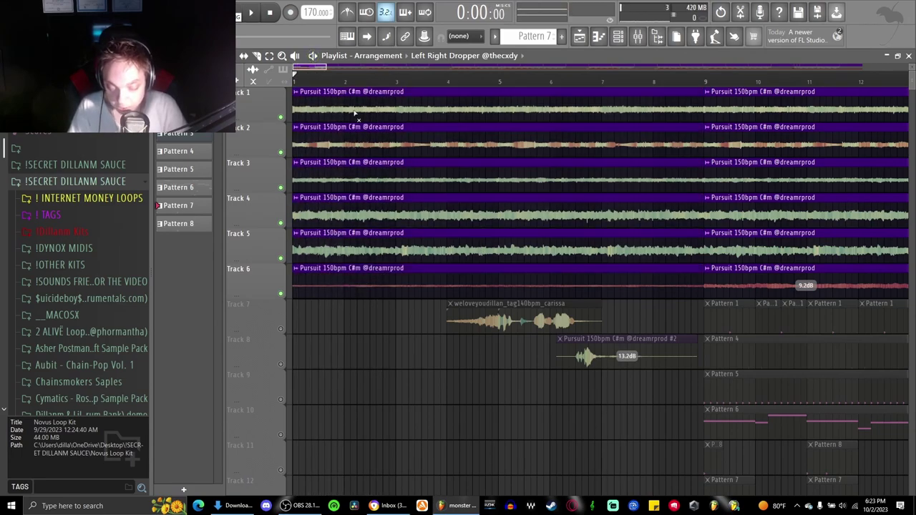
Step: Solo Track 7's clap patterns and unmute Track 14's filter automation
scroll(357, 158, "down", 4)
scroll(312, 207, "down", 3)
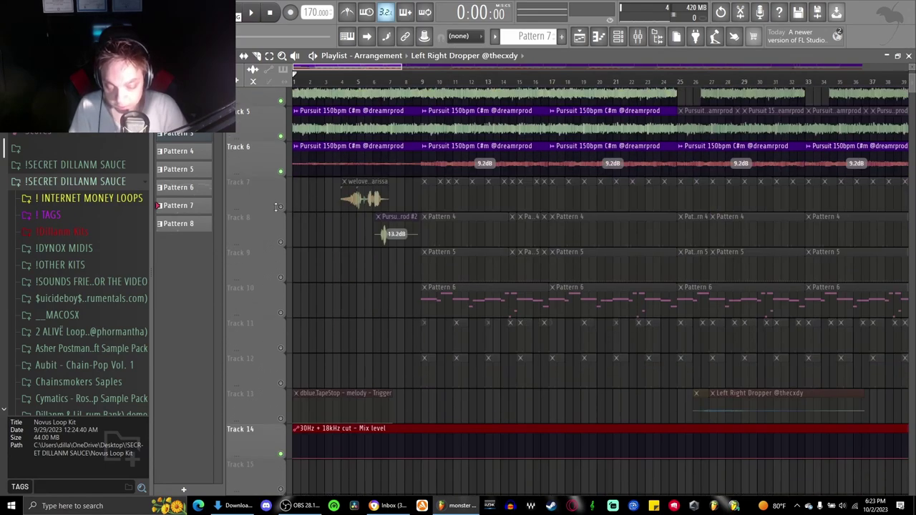
left_click(281, 208, "ctrl")
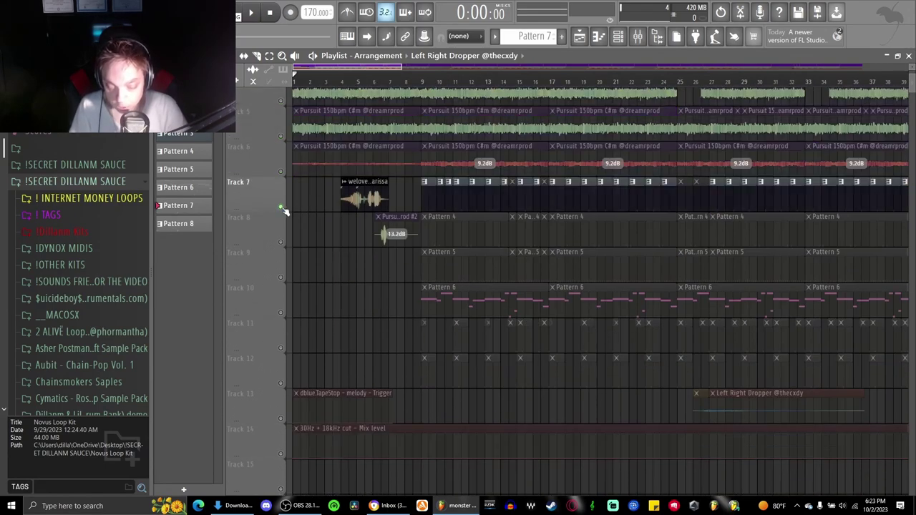
left_click(281, 453)
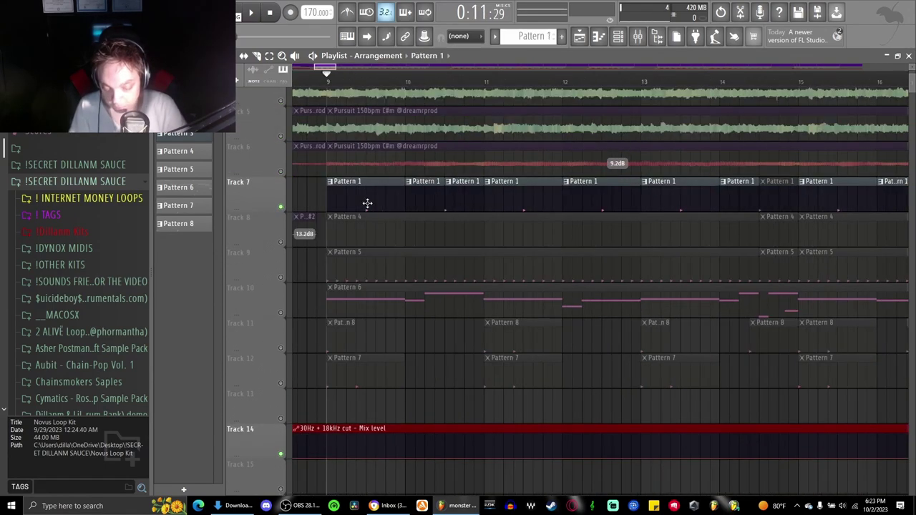
Step: Open the Nice Clap pattern's piano roll and play it
double_click(368, 202)
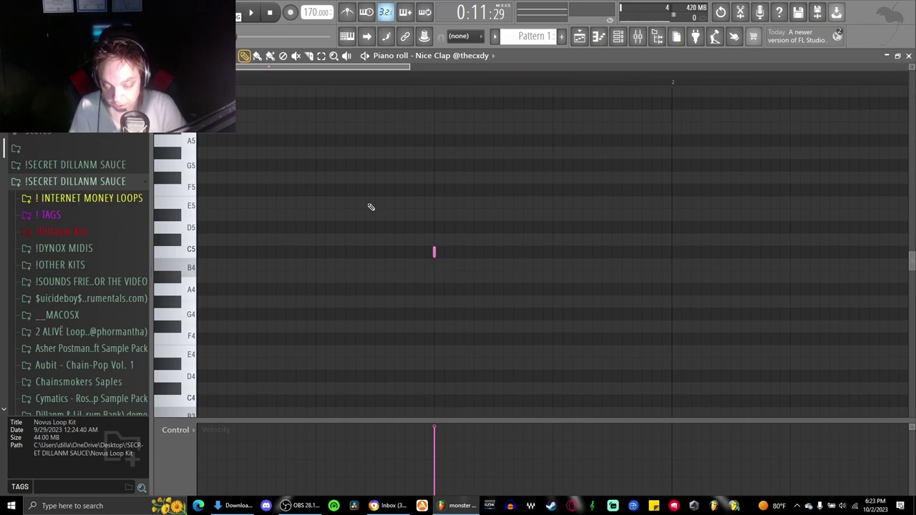
scroll(393, 279, "down", 2, "ctrl")
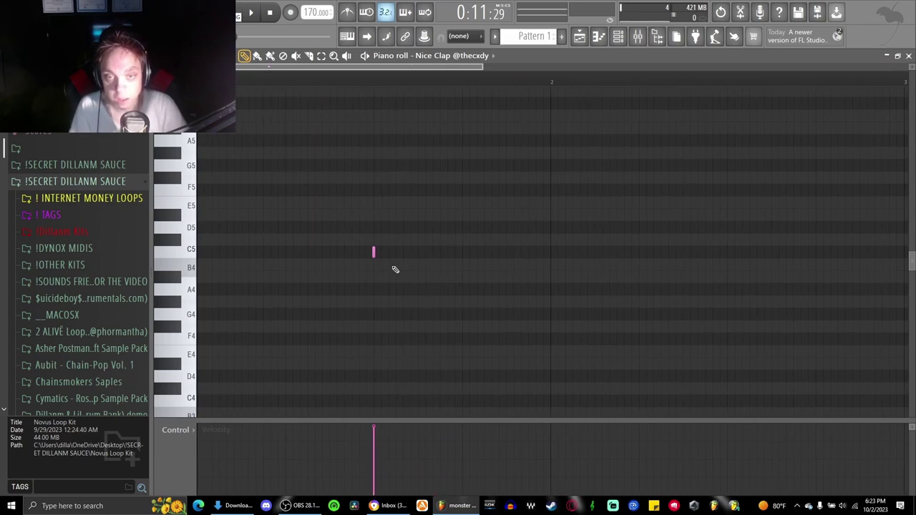
scroll(389, 163, "down", 2)
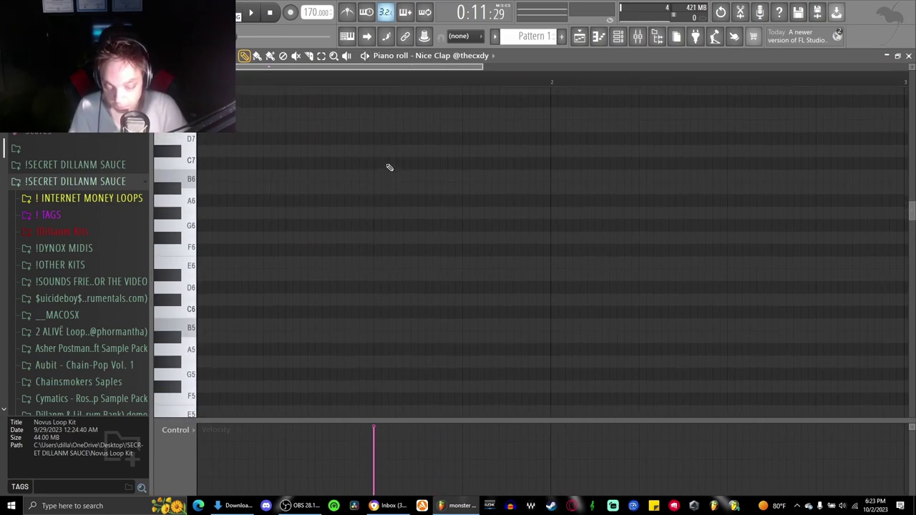
scroll(388, 166, "up", 4)
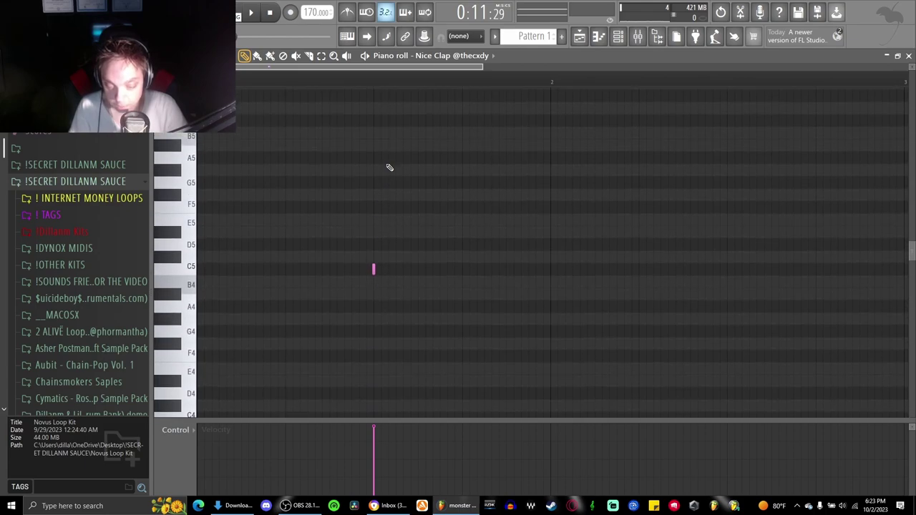
key("space")
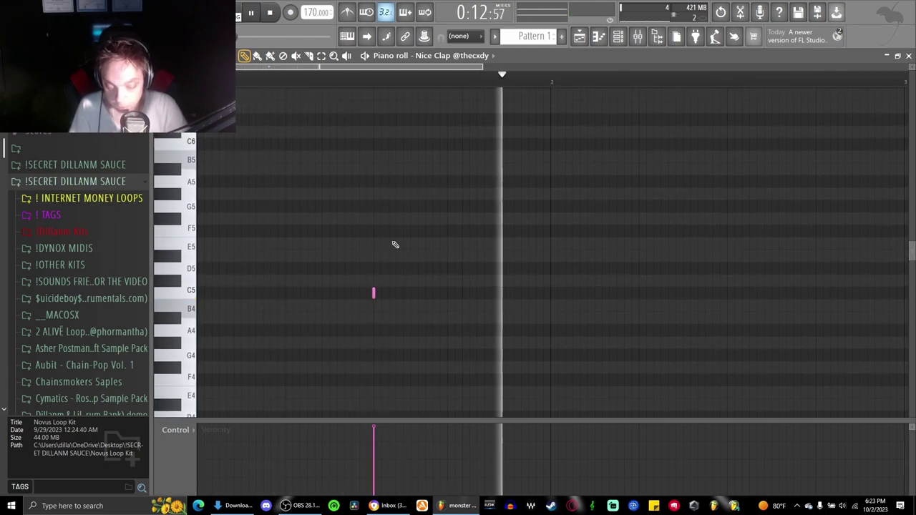
Step: Close the clap piano roll, stop playback and set the song position to bar 14
left_click(908, 56)
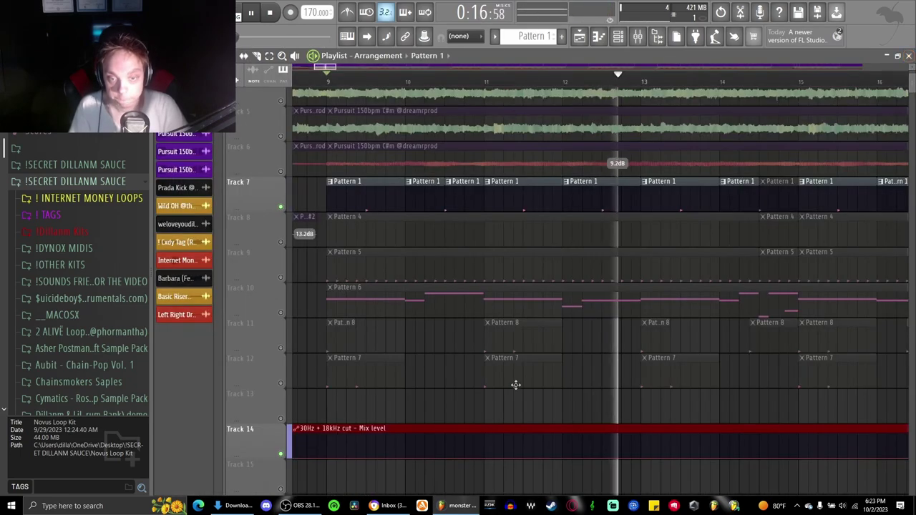
key("space")
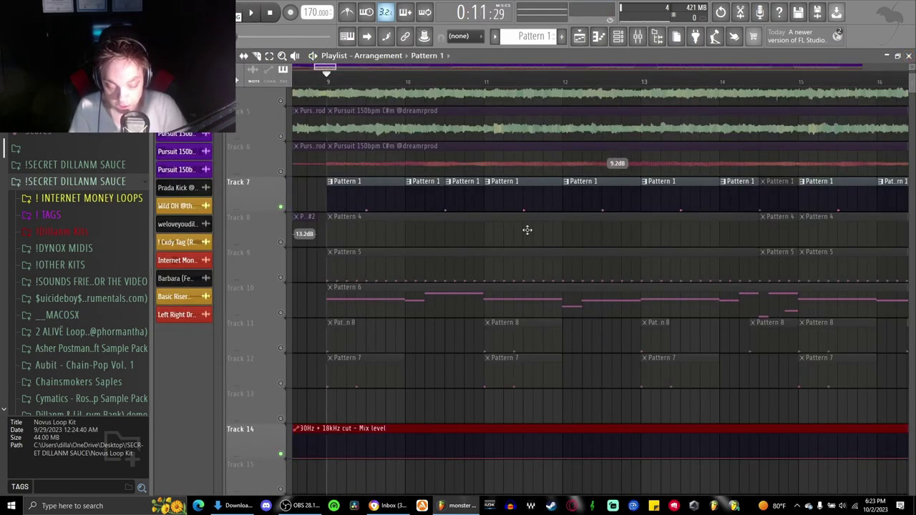
scroll(527, 229, "right", 4)
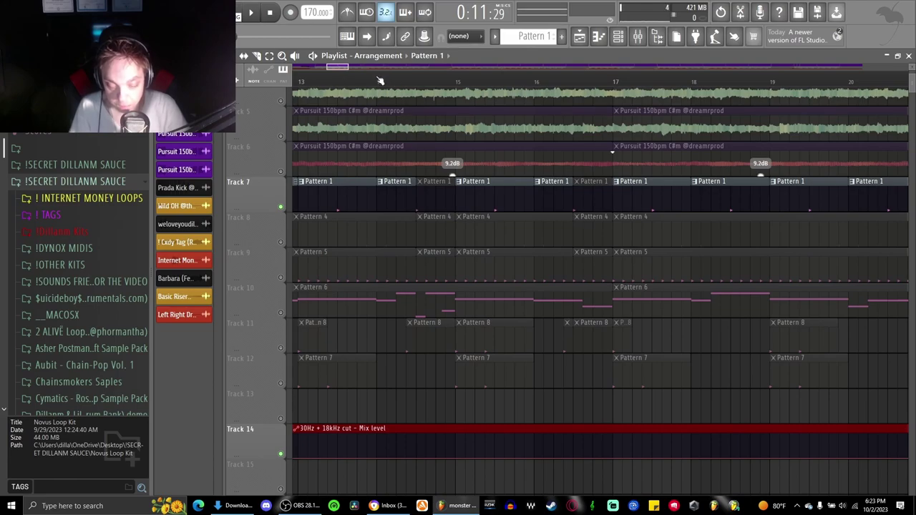
left_click(379, 81)
Step: Play the arrangement from bar 14, then unmute Track 8's Pattern 4 clips and mute Track 7
key("space")
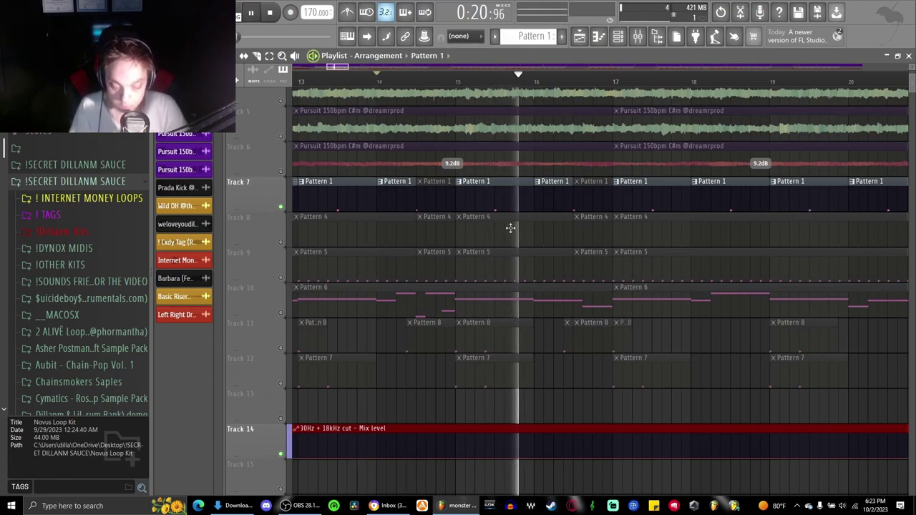
scroll(510, 228, "down", 2)
scroll(510, 228, "down", 2)
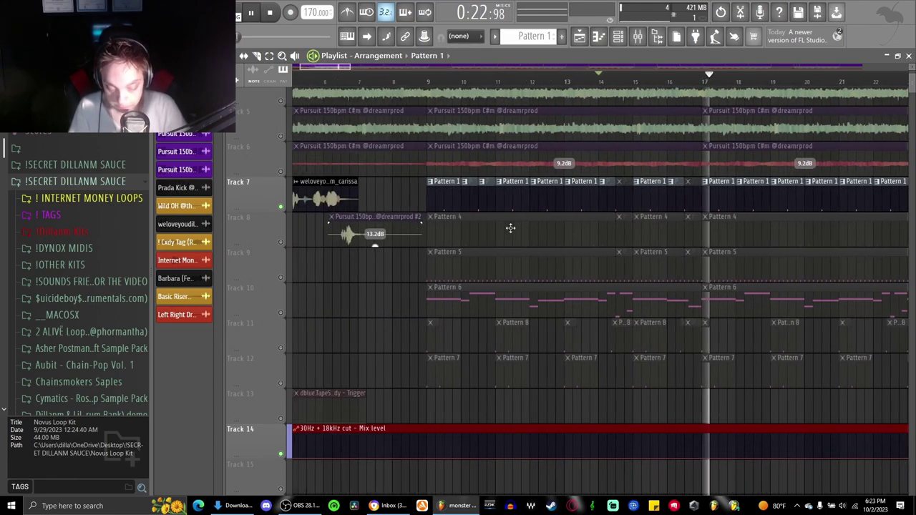
key("space")
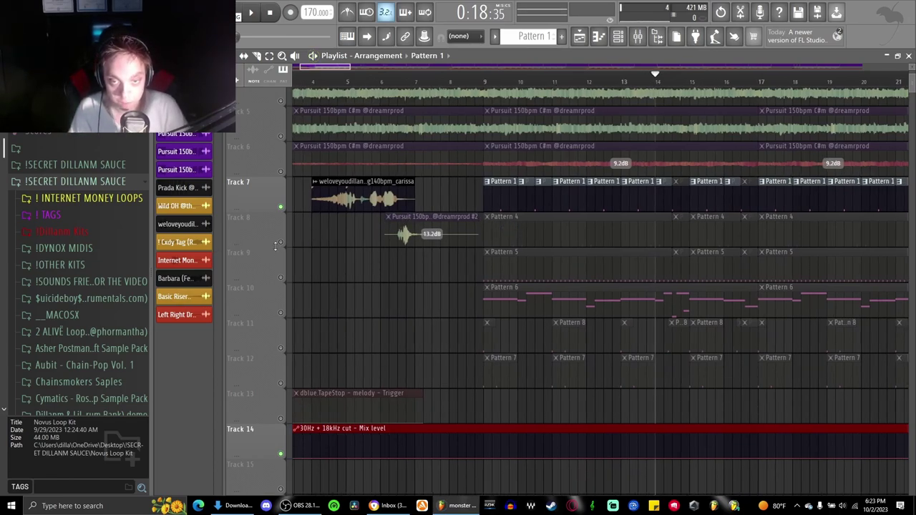
left_click(282, 243)
left_click(281, 207)
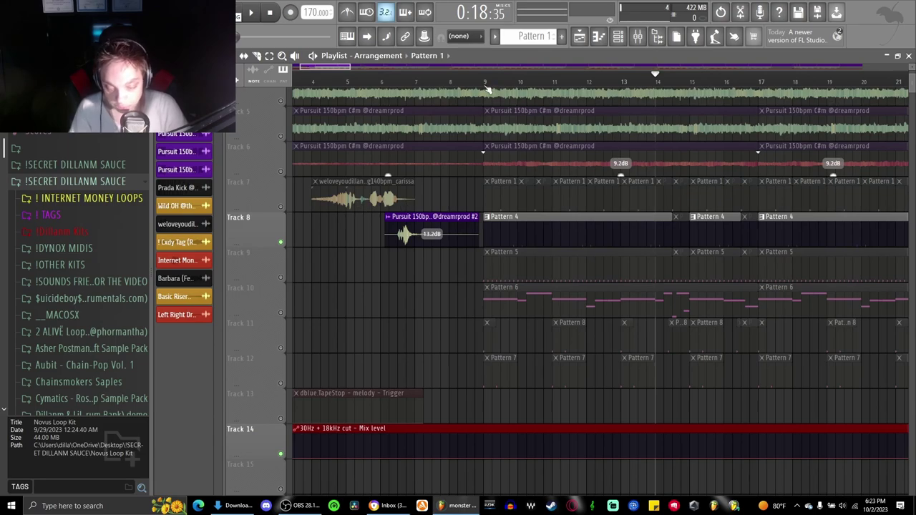
Step: Play Pattern 4's Accent_ish Snare notes in the piano roll, then switch playlist focus to Track 9's Pattern 5
double_click(517, 236)
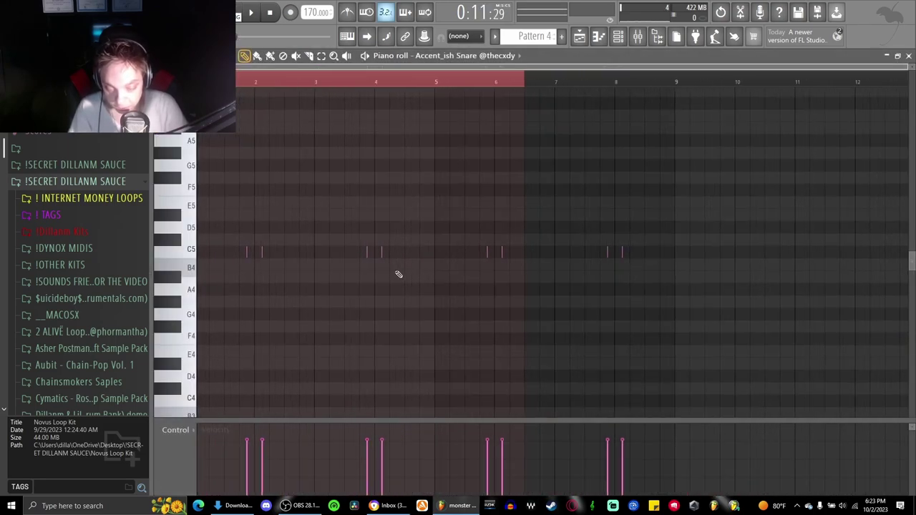
key("space")
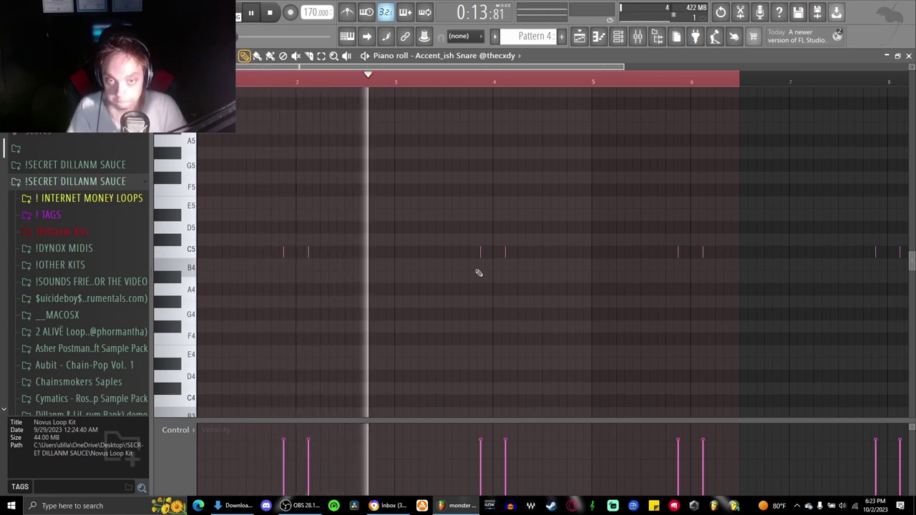
scroll(479, 273, "down", 1)
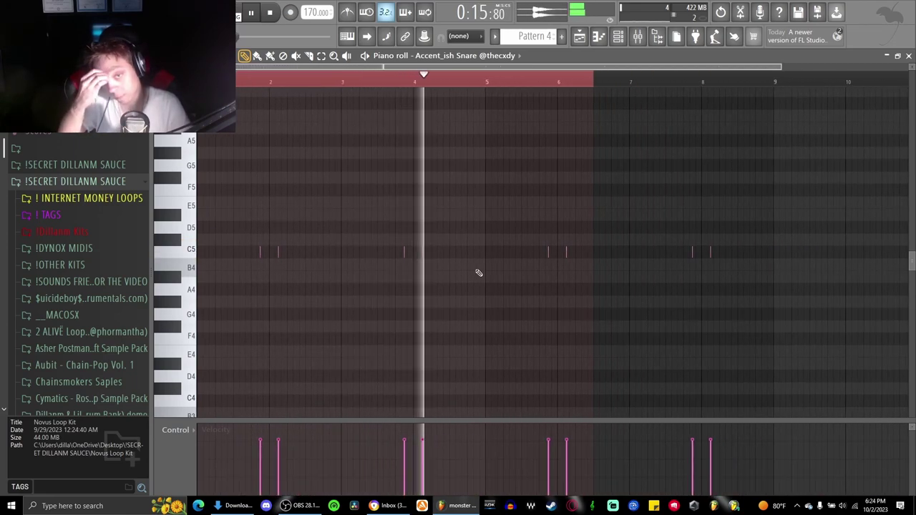
key("space")
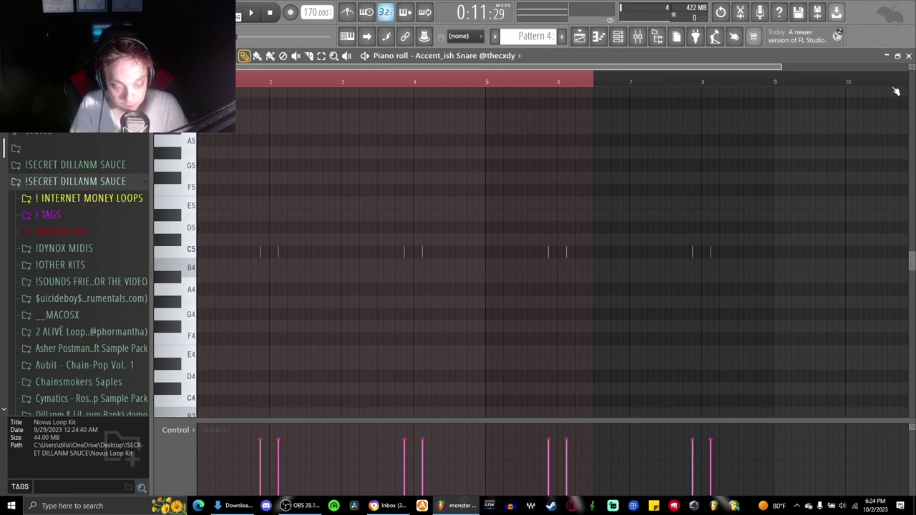
left_click(908, 56)
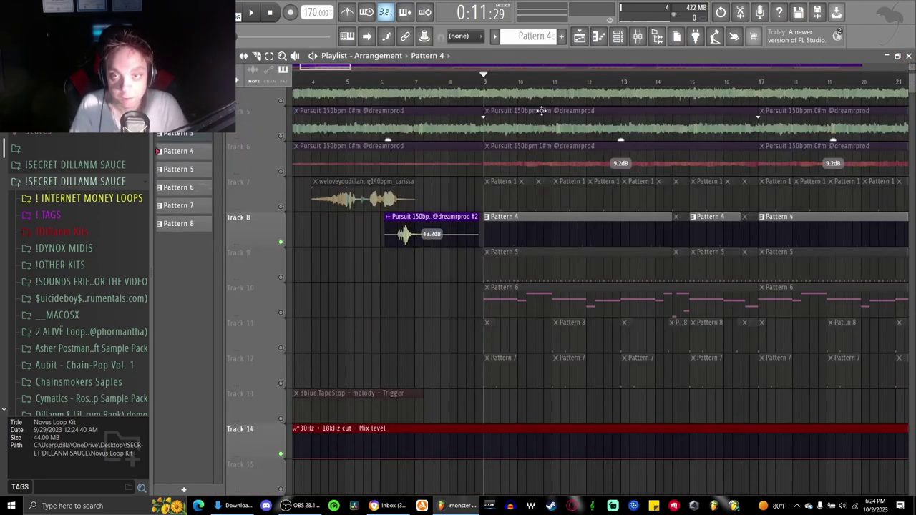
left_click(455, 276)
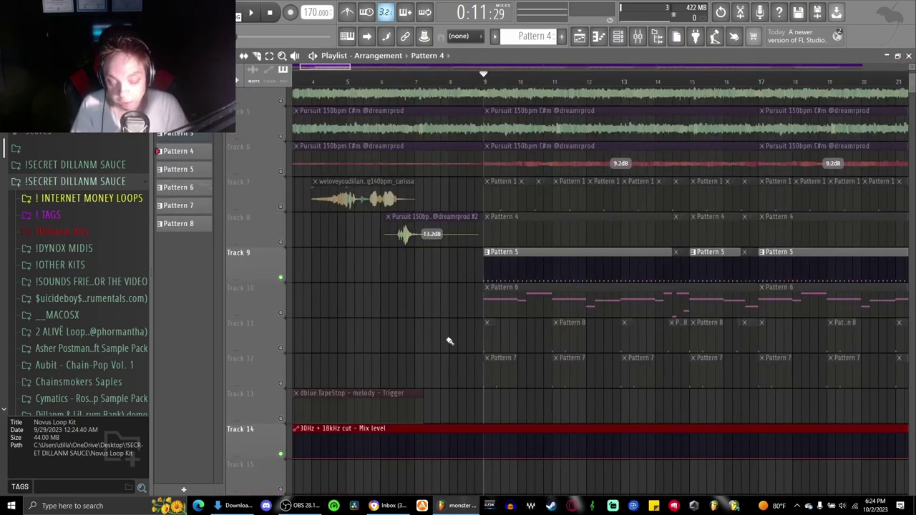
Step: Open Pattern 5's Wonda HH notes and browse the Internet Money Stash Kits Reddit drum kit folder
double_click(510, 275)
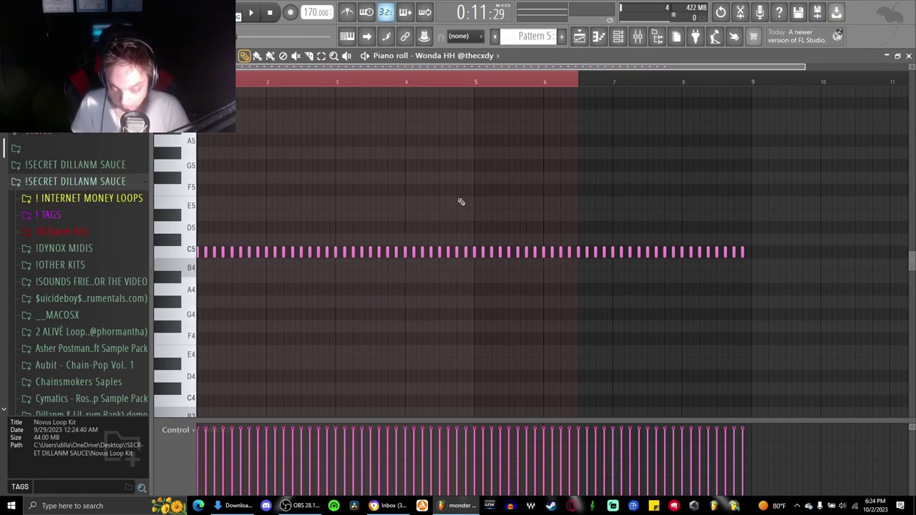
scroll(400, 381, "up", 3, "ctrl")
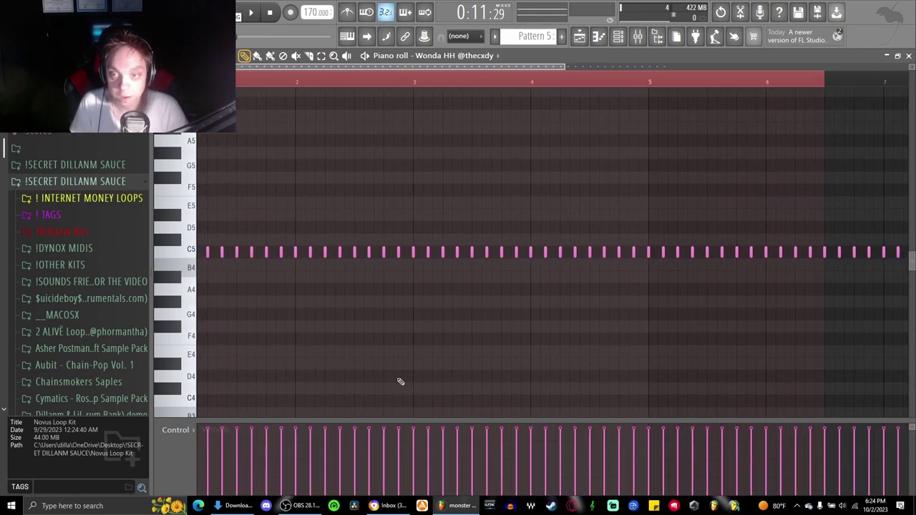
scroll(123, 329, "down", 3)
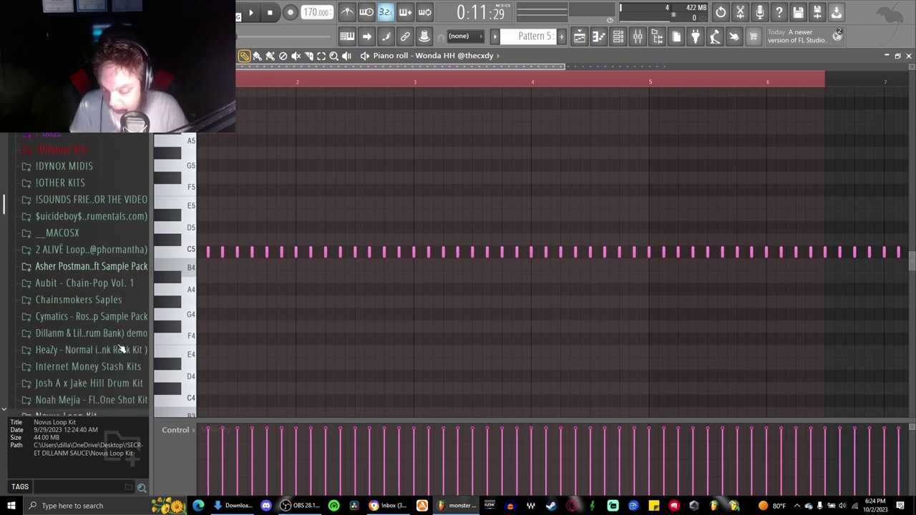
left_click(85, 340)
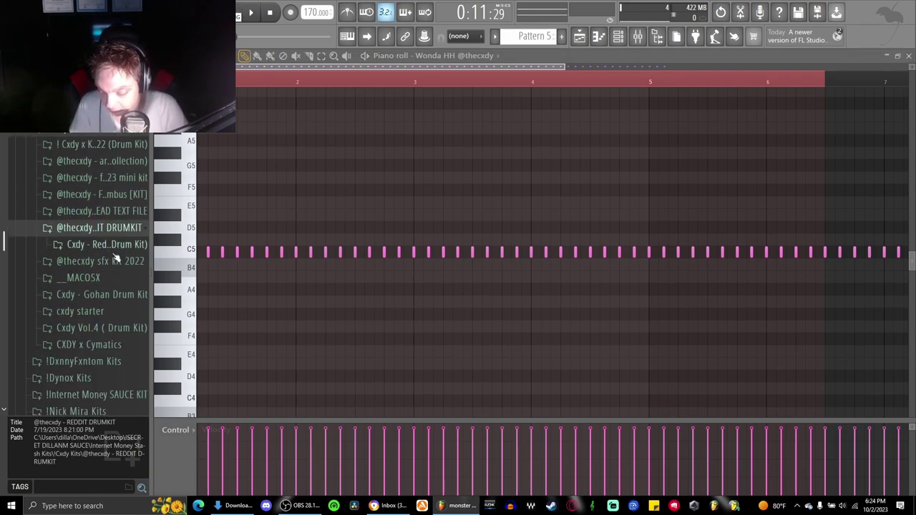
left_click(107, 245)
scroll(102, 310, "up", 10)
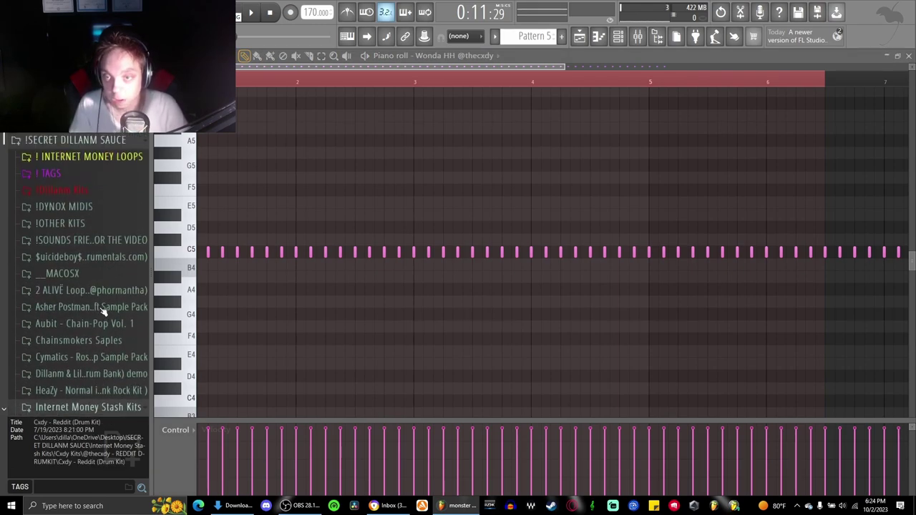
scroll(71, 398, "down", 1)
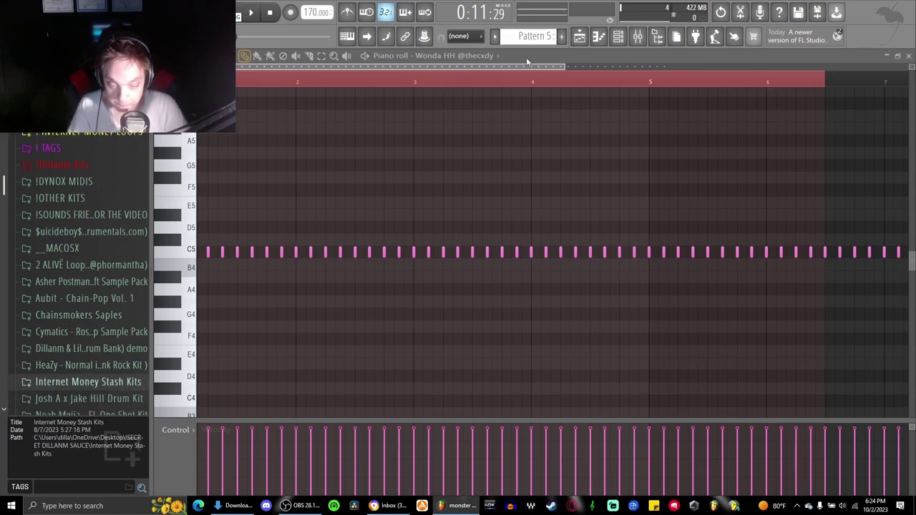
Step: Play the Wonda HH hi-hat roll, stop, and close its piano roll
key("space")
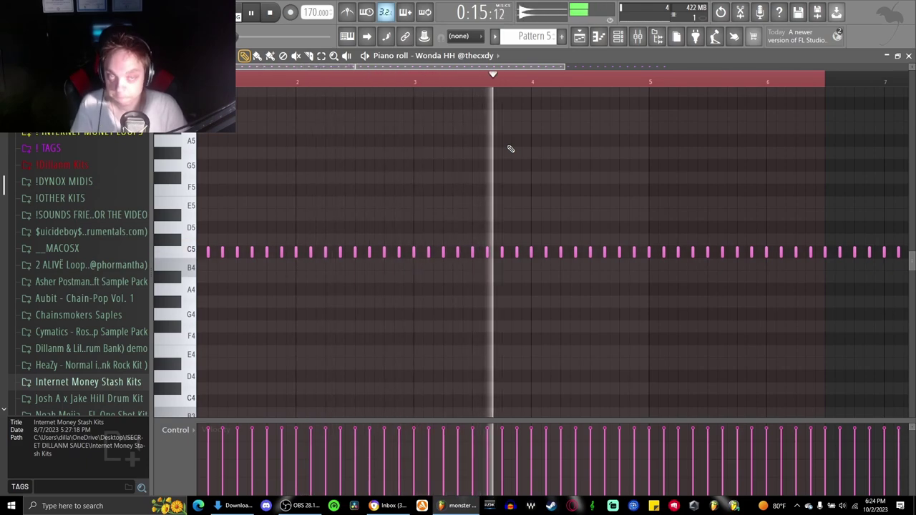
scroll(509, 147, "down", 4)
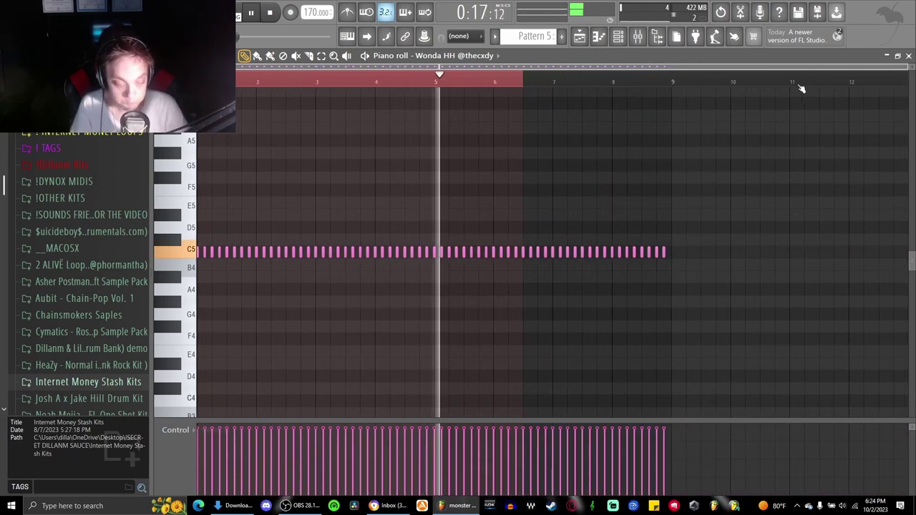
key("space")
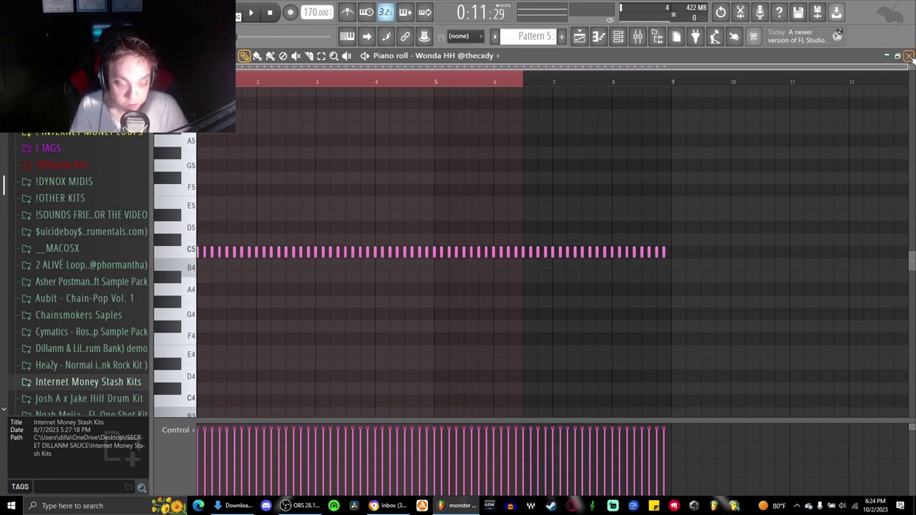
left_click(909, 56)
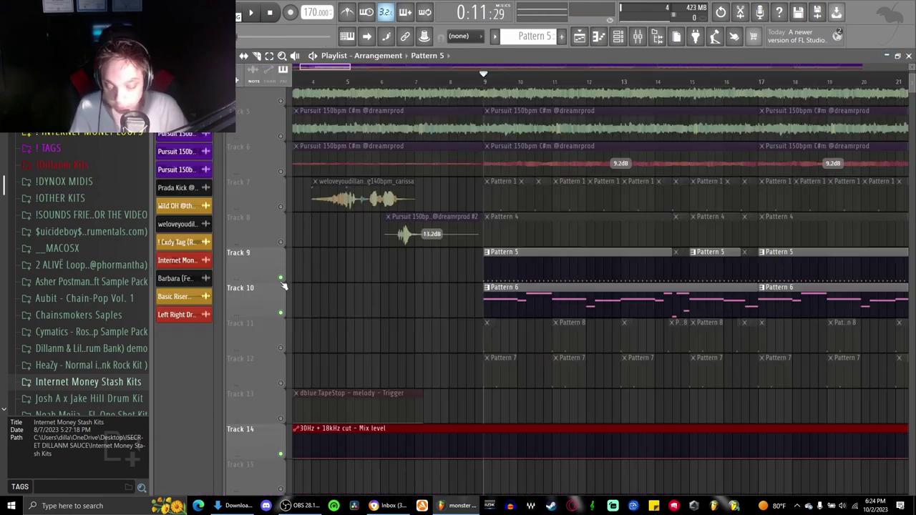
Step: View Pattern 6's pinks signature 808 notes, play them with the Mixer open, and select the snare insert
double_click(523, 294)
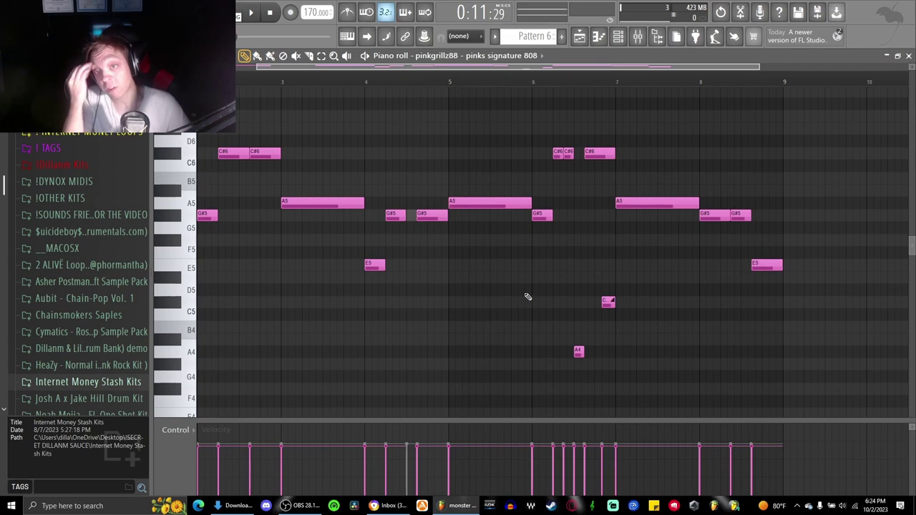
scroll(527, 296, "down", 3)
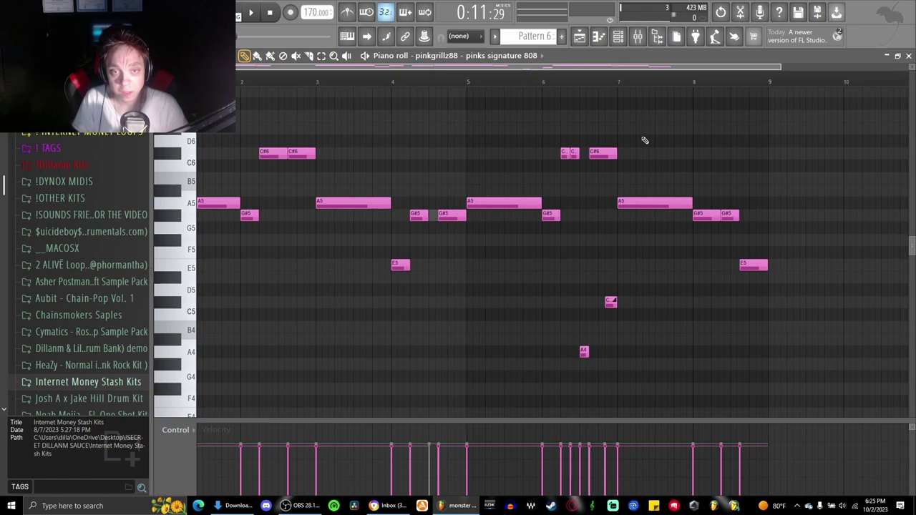
left_click(637, 37)
key("space")
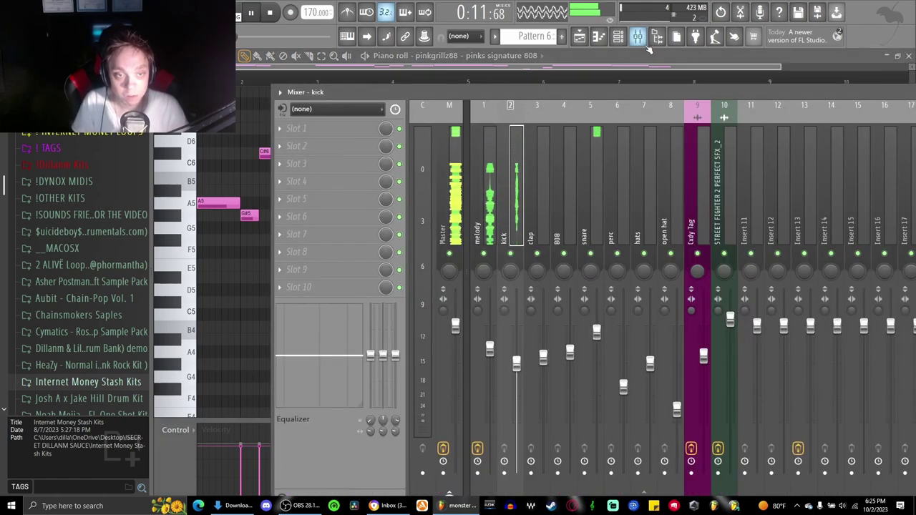
key("space")
left_click(590, 186)
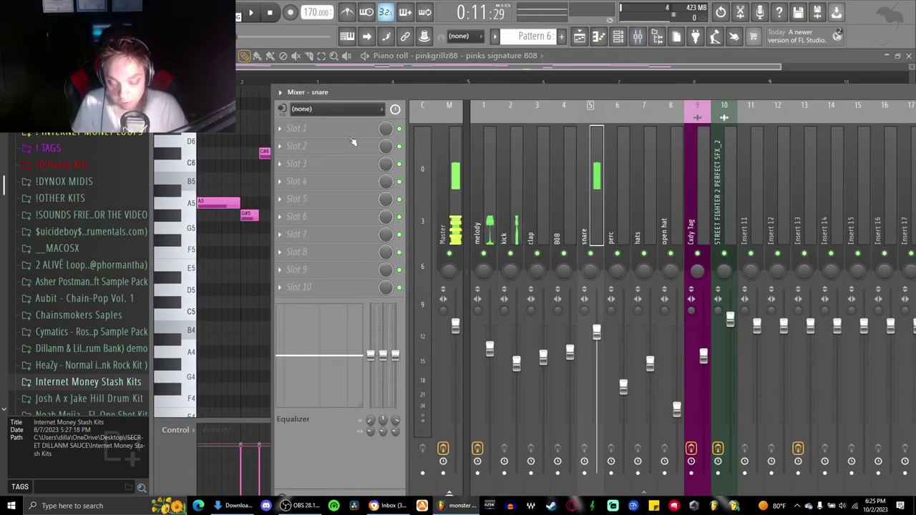
left_click(562, 57)
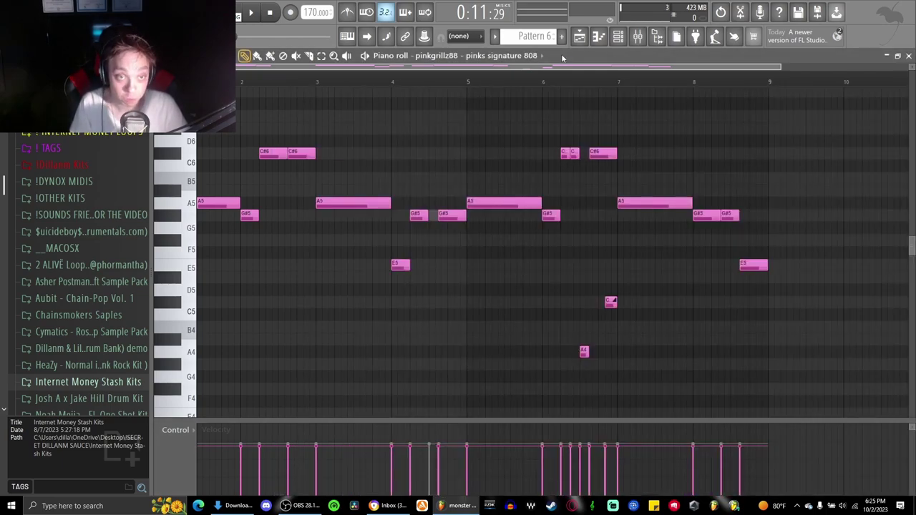
scroll(493, 192, "up", 4)
scroll(494, 192, "down", 6)
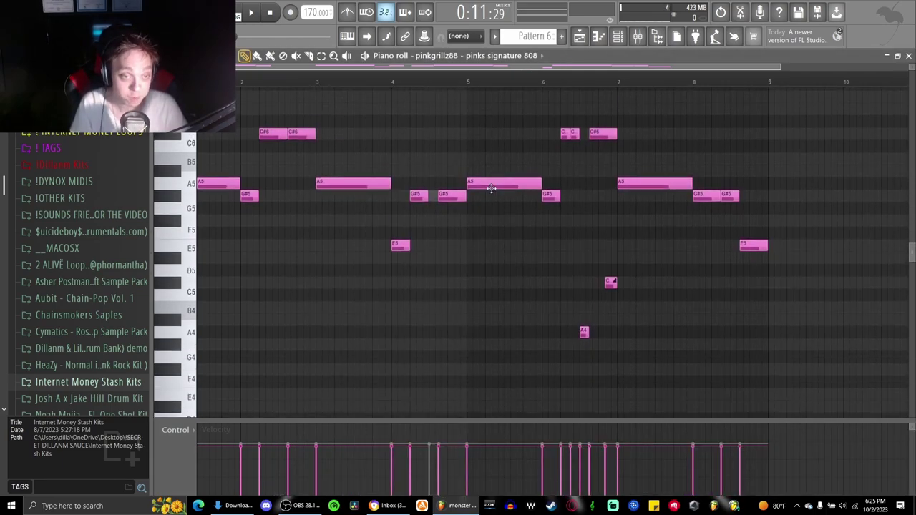
scroll(493, 191, "up", 3)
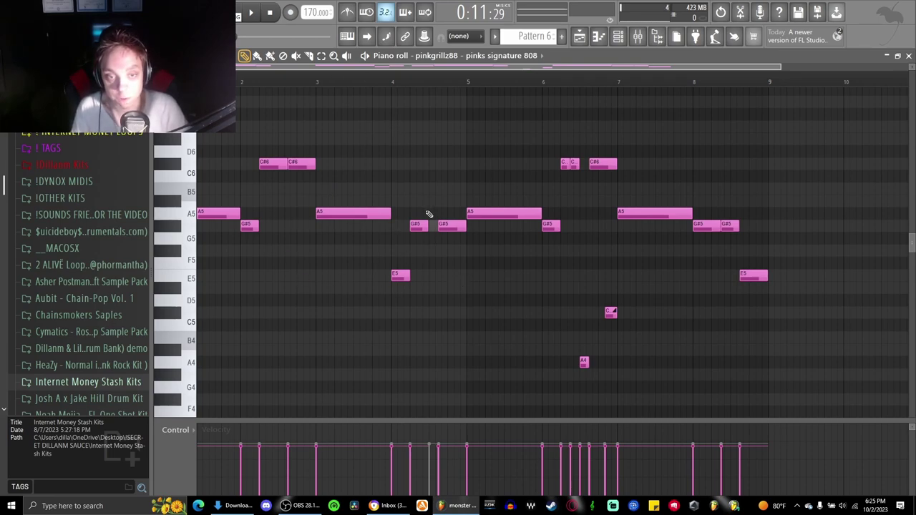
scroll(427, 214, "up", 2)
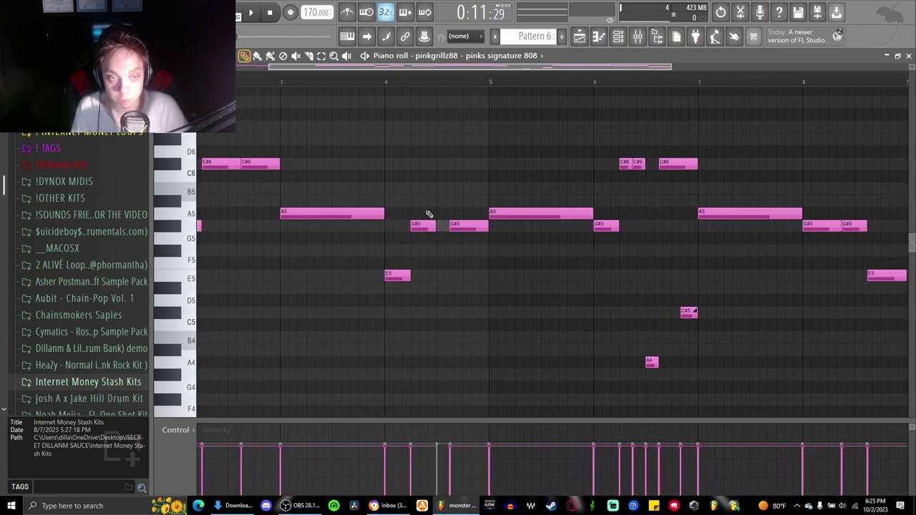
scroll(427, 214, "down", 1)
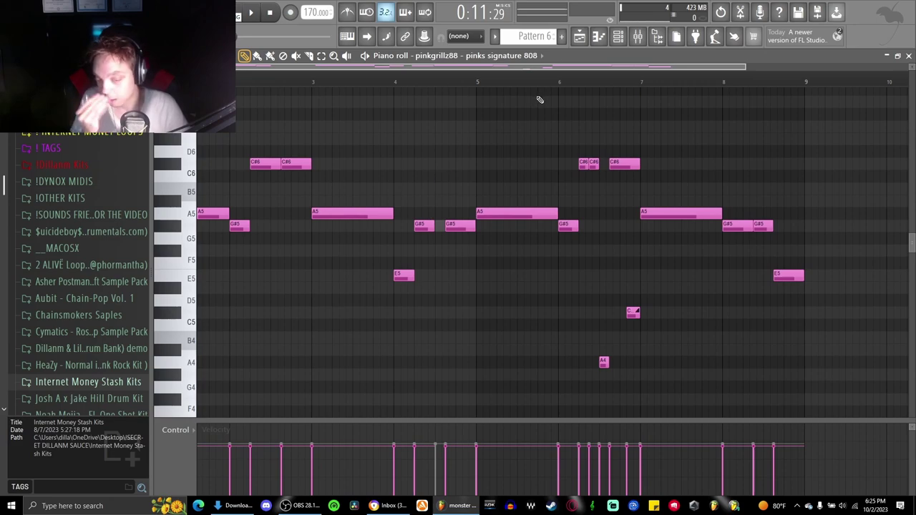
scroll(486, 294, "right", 2)
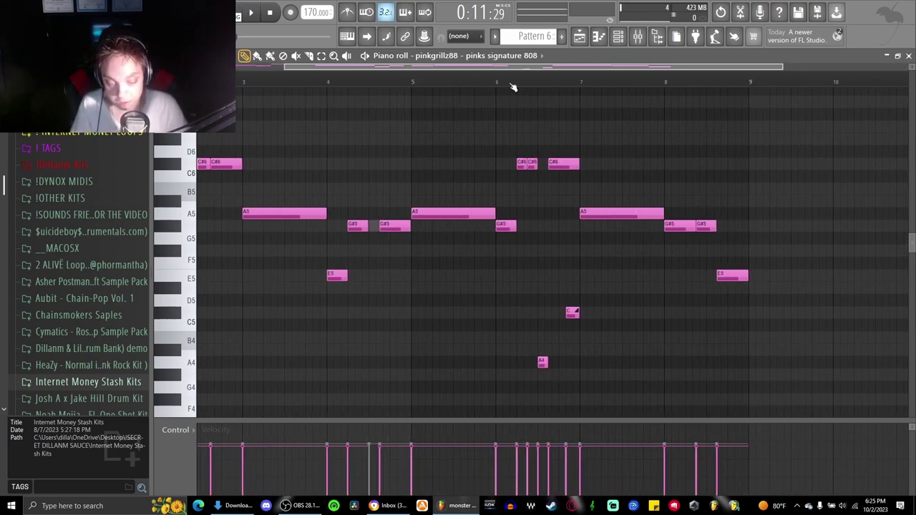
mouse_move(522, 87)
left_mouse_down()
mouse_move(573, 92)
mouse_move(522, 86)
left_mouse_up()
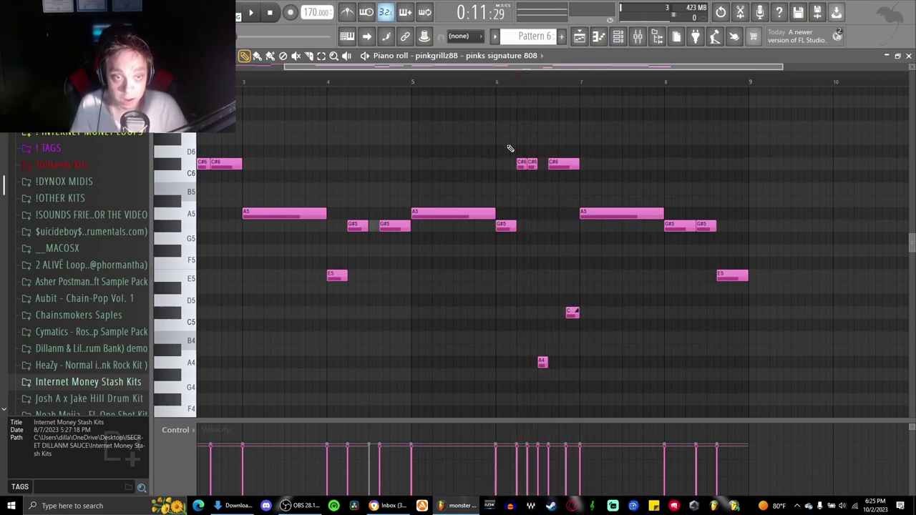
scroll(510, 148, "left", 2)
scroll(392, 206, "left", 3)
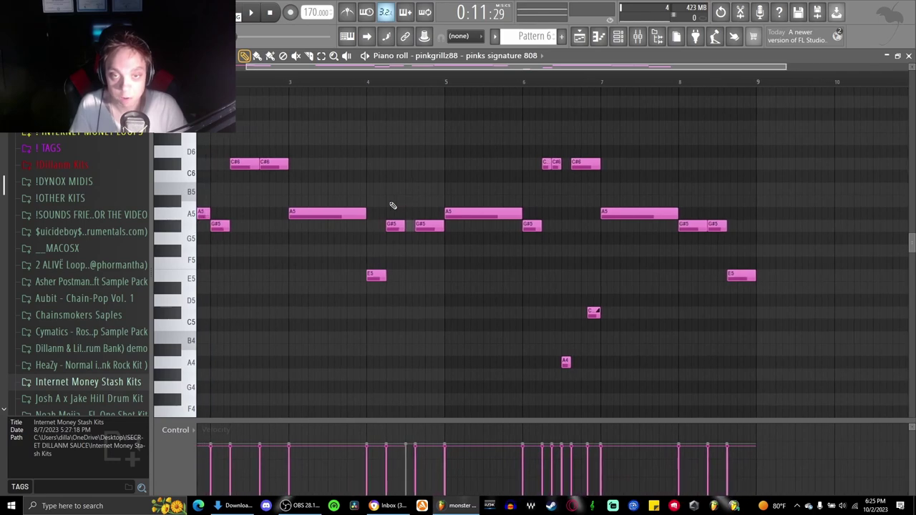
key("space")
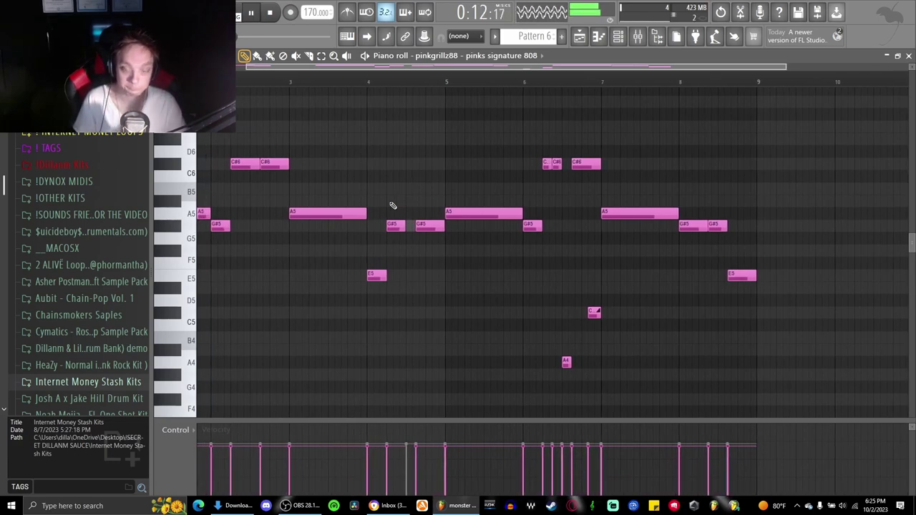
scroll(392, 206, "down", 2)
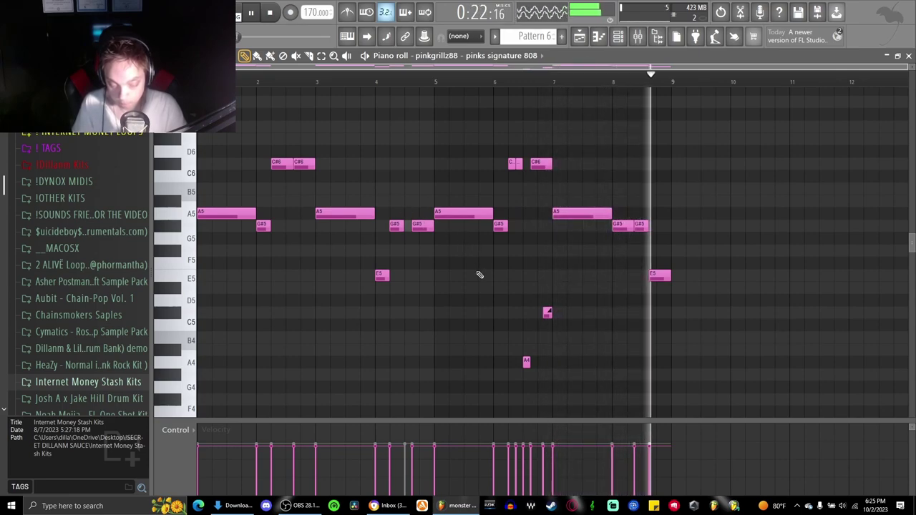
key("space")
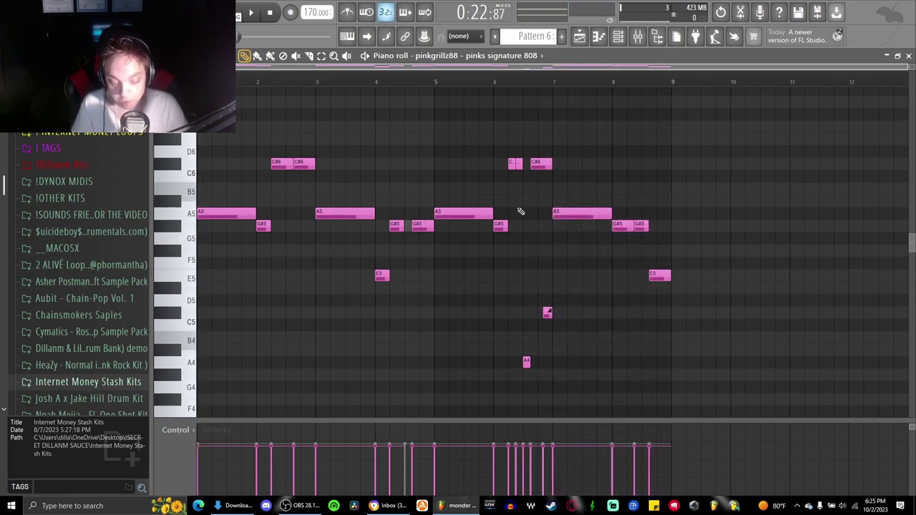
left_click_drag(428, 304, 409, 280)
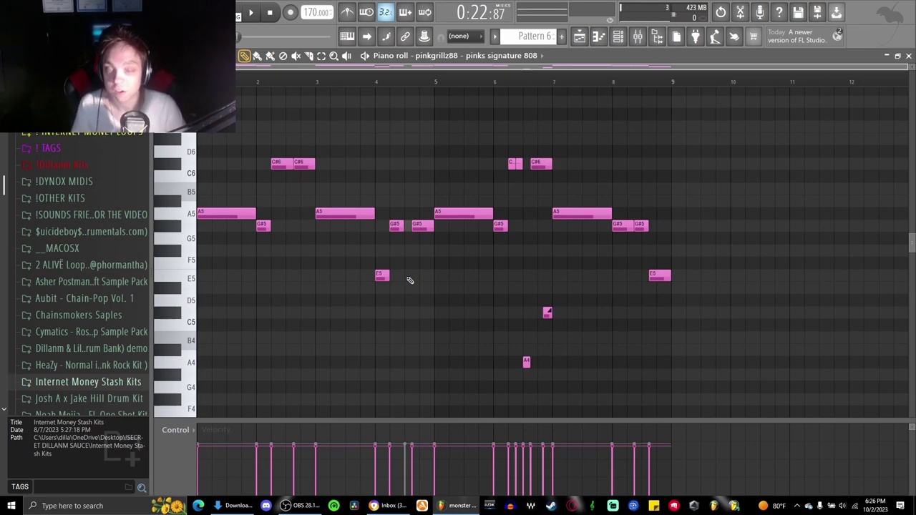
Step: Zoom the 808 piano roll into bars 6–8 and play that section
left_click_drag(562, 388, 628, 369)
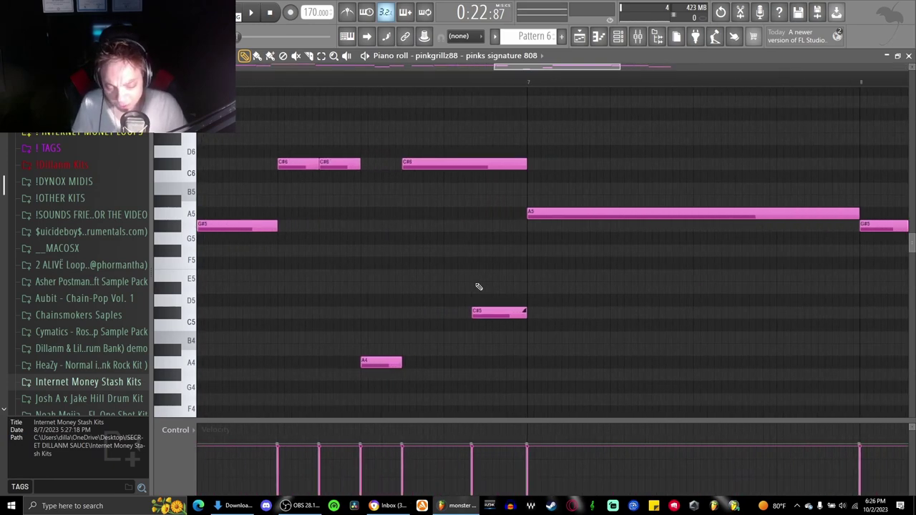
scroll(477, 286, "up", 2)
scroll(477, 289, "down", 2)
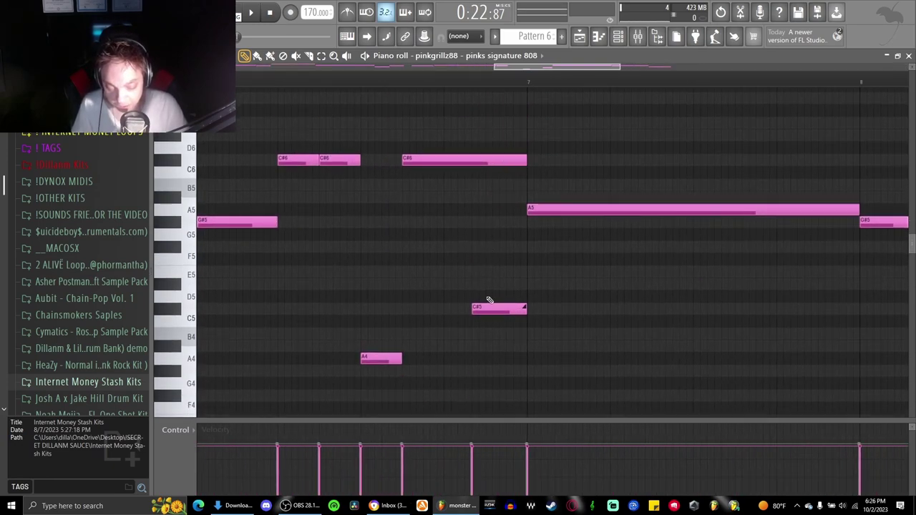
left_click(444, 82)
left_click(444, 82)
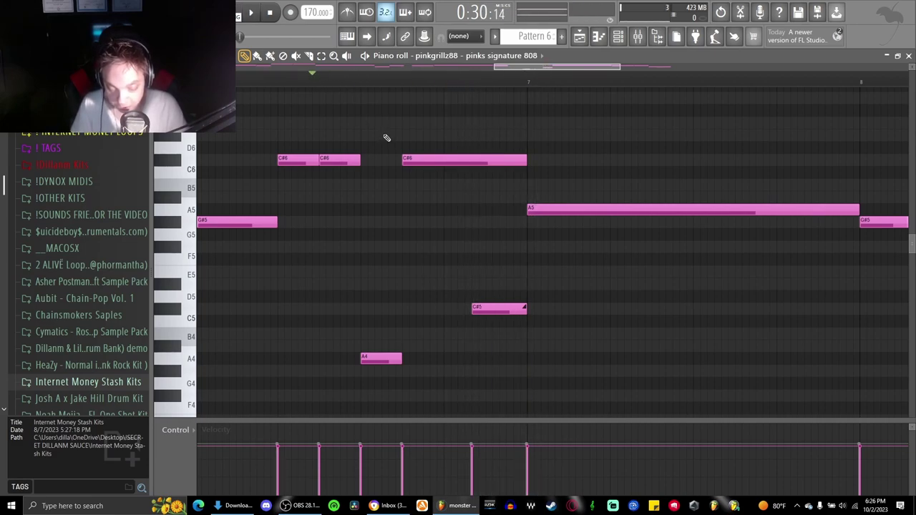
key("space")
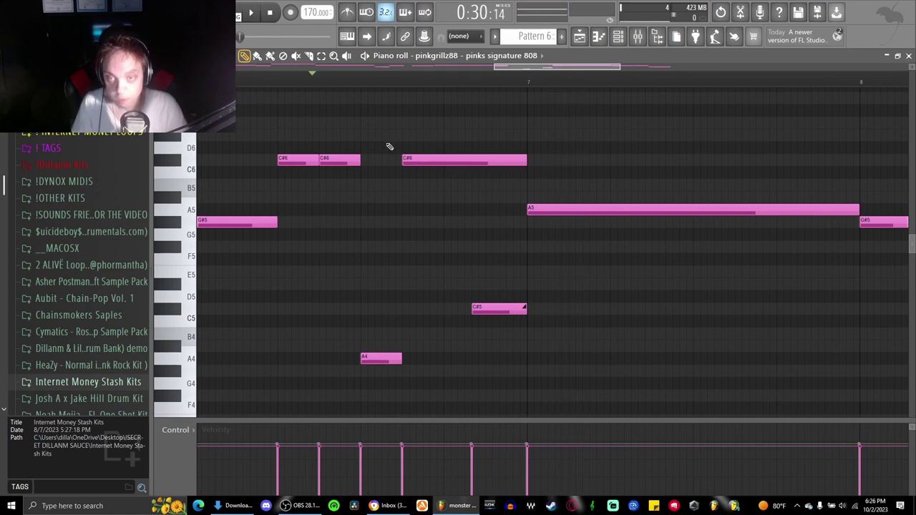
scroll(442, 264, "down", 6)
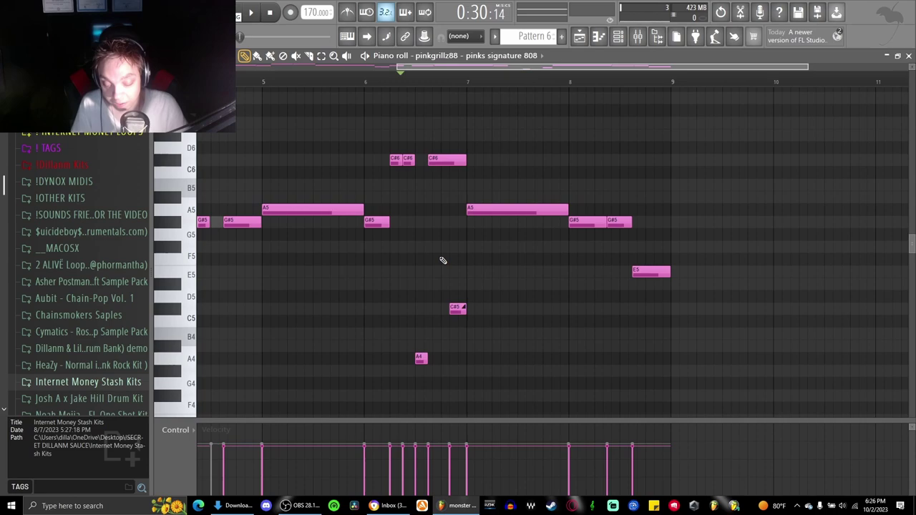
scroll(442, 260, "up", 4)
scroll(443, 260, "down", 2)
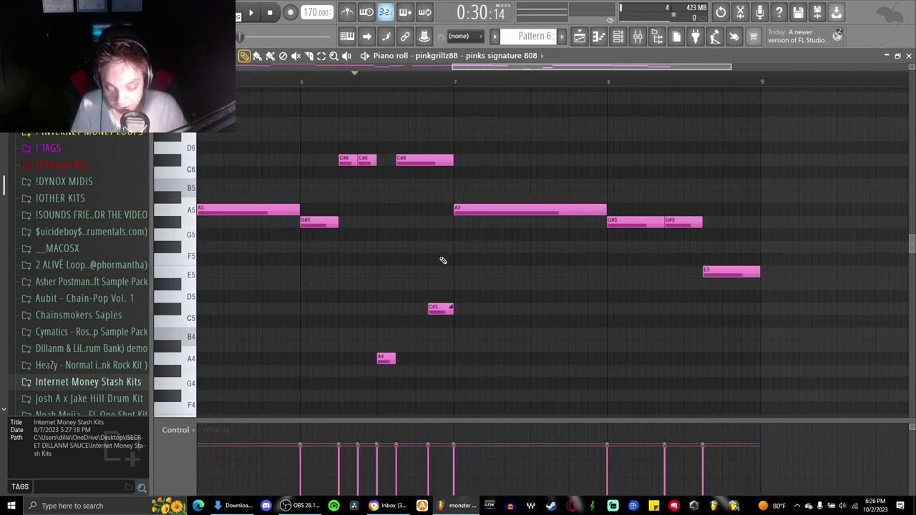
scroll(442, 260, "down", 3)
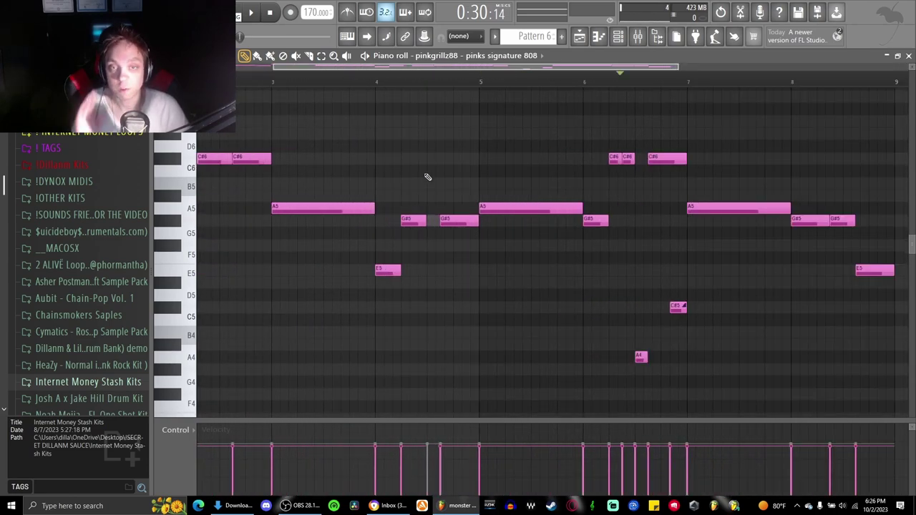
Step: Close the 808 note editor and bring the arrangement playlist to the front
left_click(908, 56)
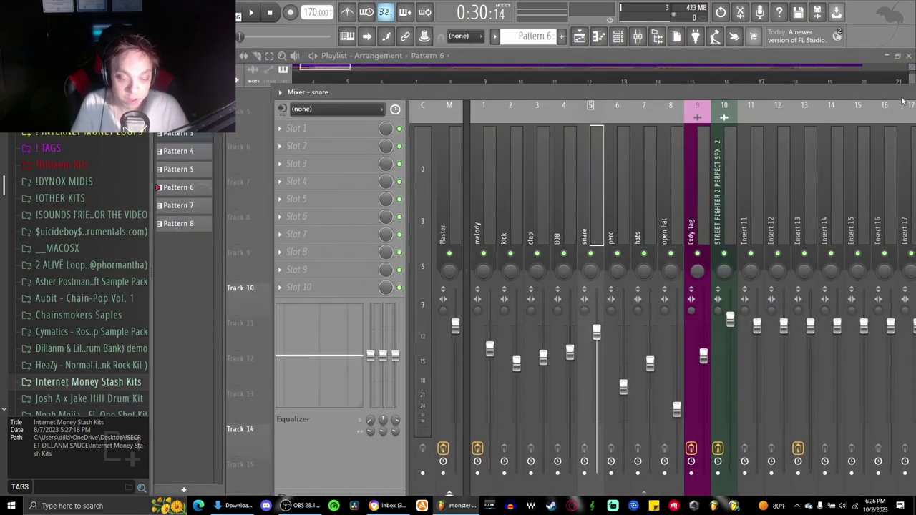
left_click(749, 67)
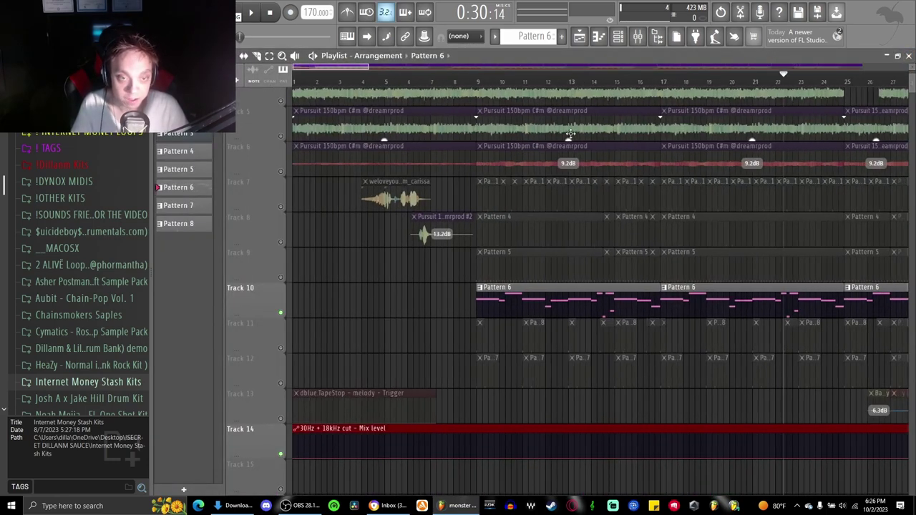
scroll(576, 233, "down", 1)
scroll(576, 232, "down", 3)
Step: Set the song position to bar 9, then open and play Pattern 8's Wild OH notes
scroll(576, 233, "down", 3)
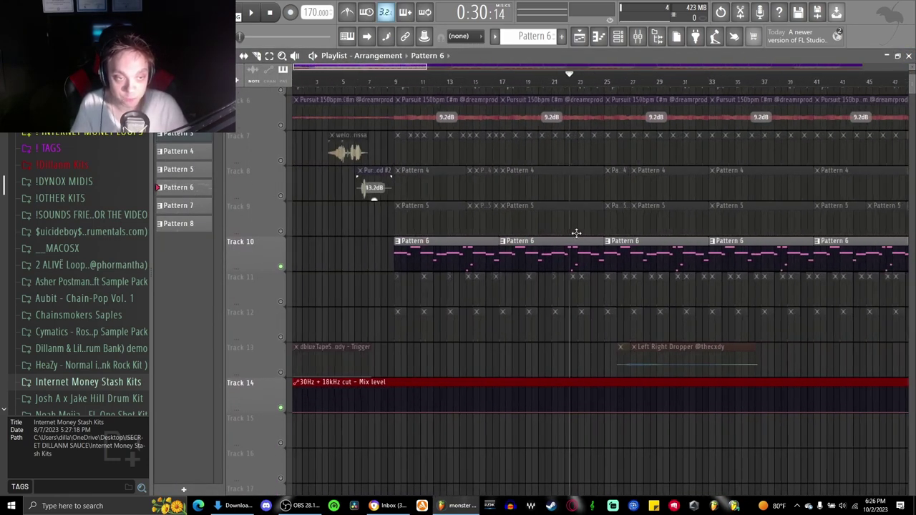
scroll(386, 322, "up", 6)
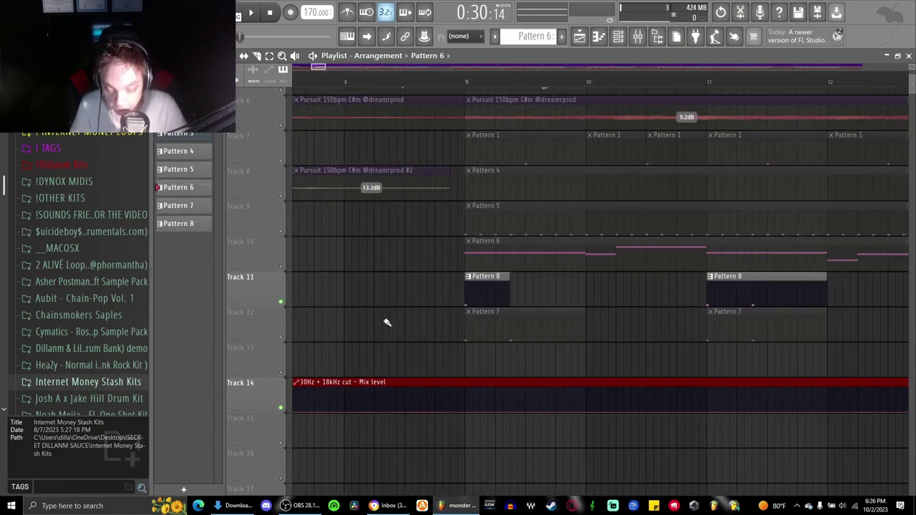
left_click(466, 85)
double_click(481, 293)
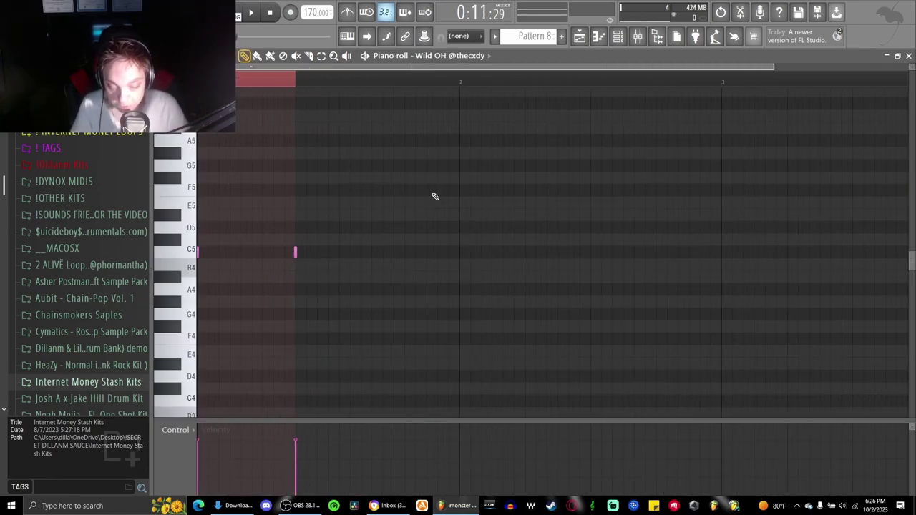
key("space")
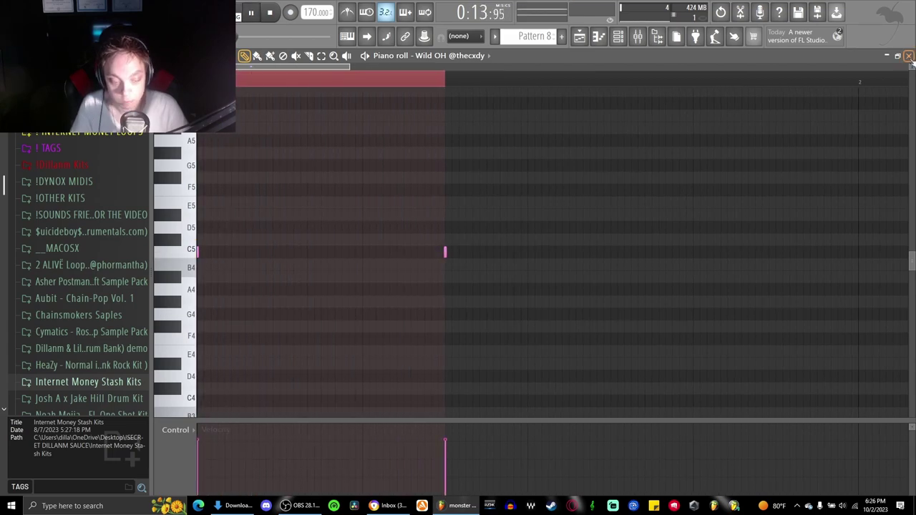
key("space")
key("F5")
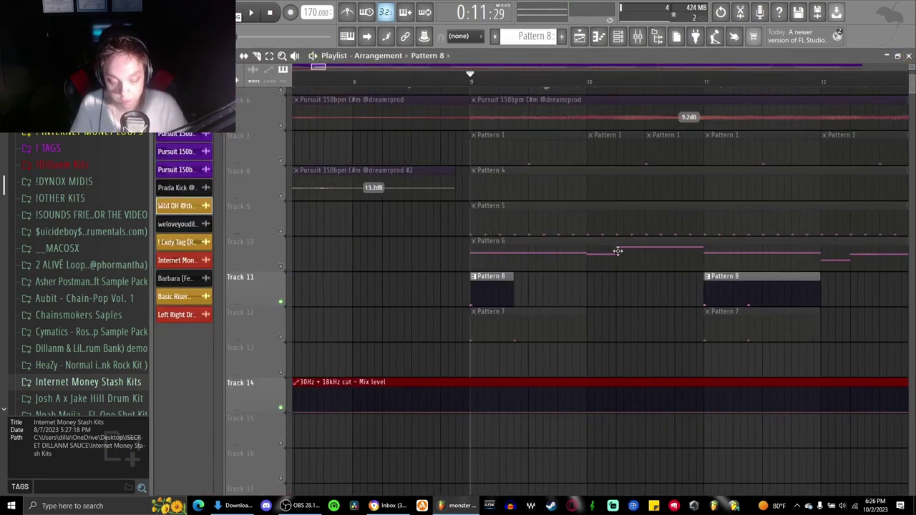
scroll(618, 250, "up", 2)
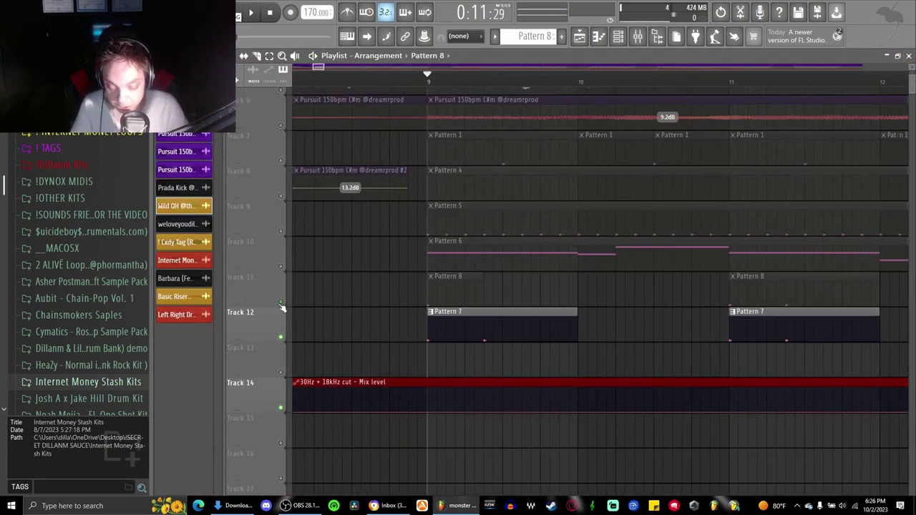
double_click(488, 340)
scroll(431, 266, "up", 2)
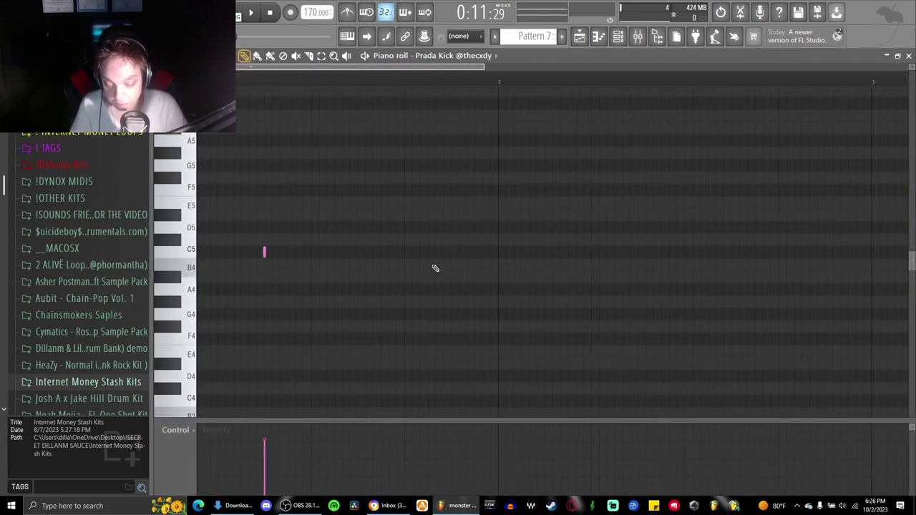
scroll(435, 268, "down", 2)
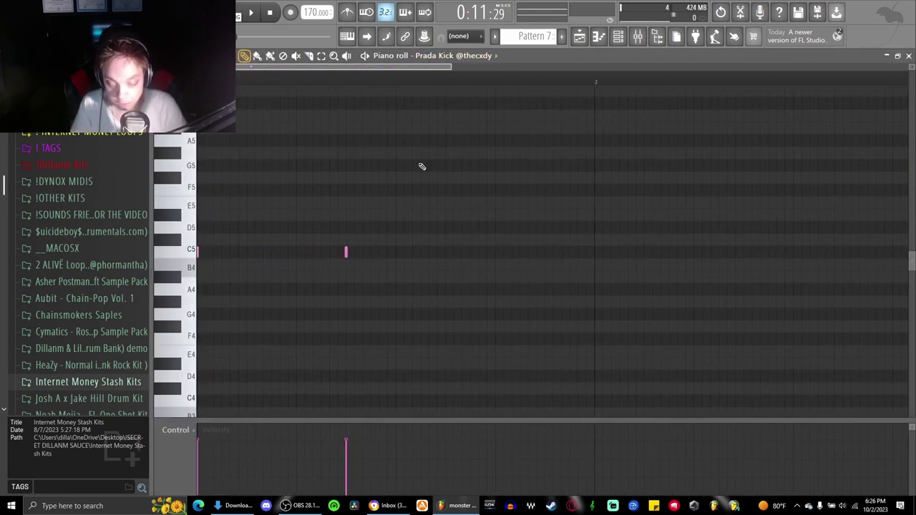
key("space")
key("space")
key("F5")
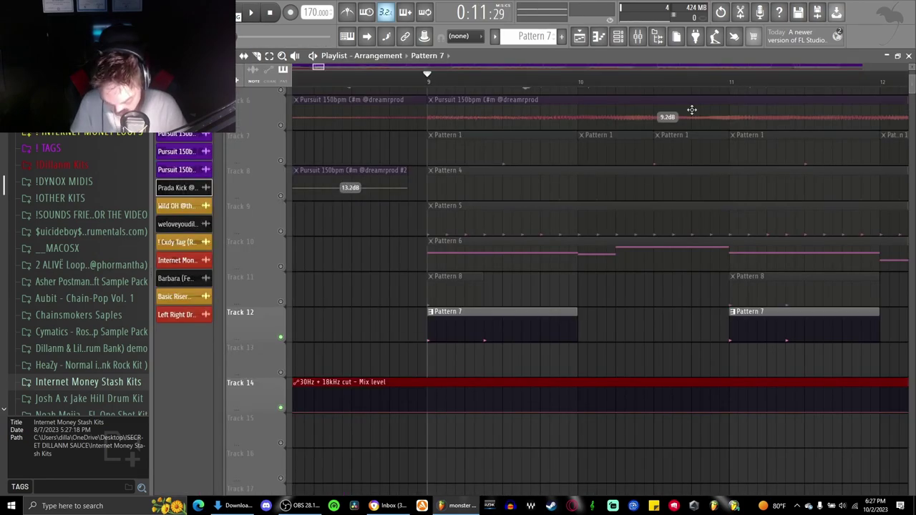
Step: Unmute Tracks 11, 10, 9, 8 and 7 in the playlist
scroll(429, 236, "down", 5)
left_click(281, 301)
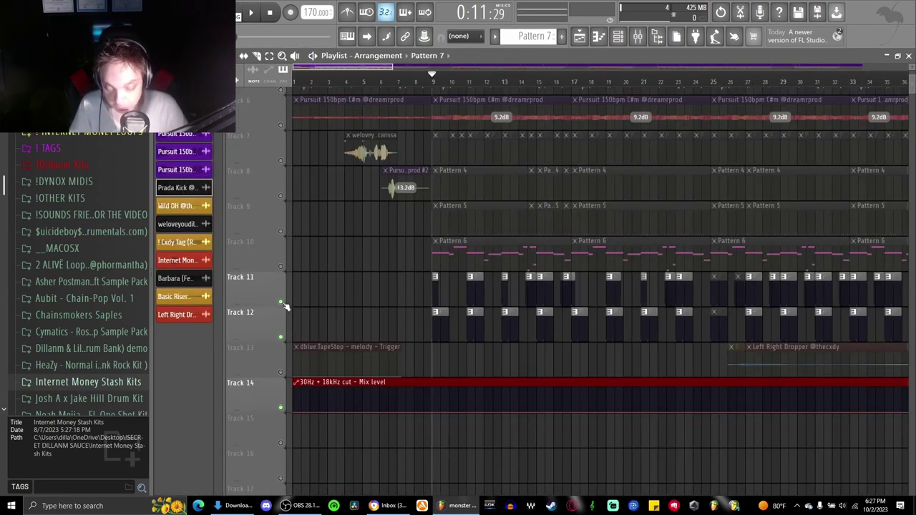
left_click(282, 265)
left_click(281, 232)
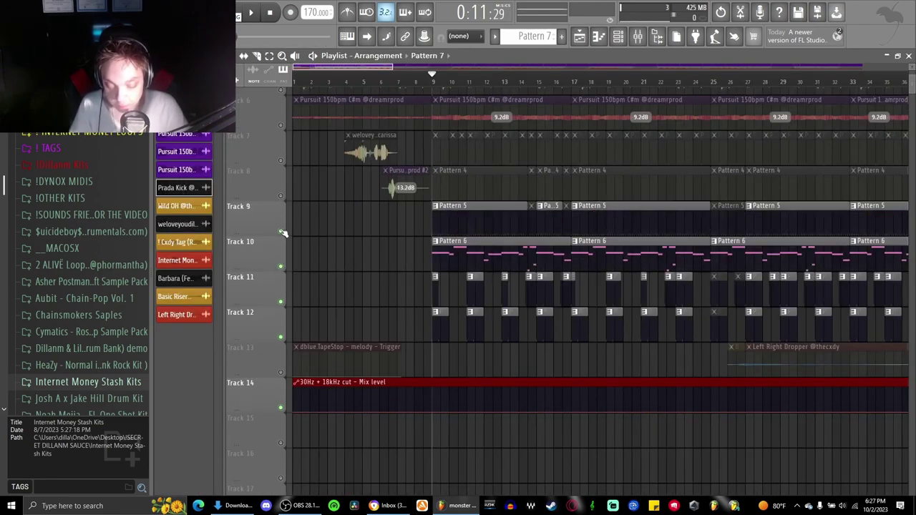
left_click(281, 195)
left_click(281, 160)
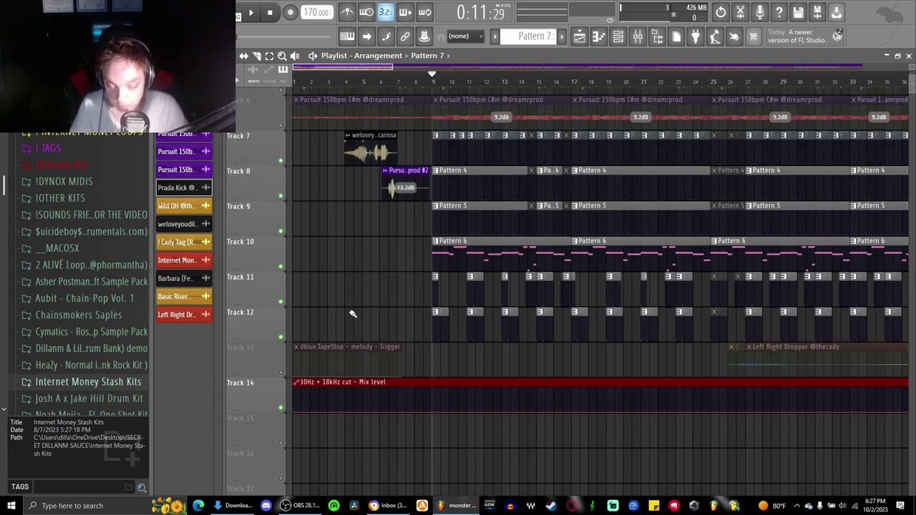
Step: Play the arrangement from bar 9 to about bar 17, then stop
key("space")
scroll(400, 345, "up", 2)
scroll(400, 345, "up", 1)
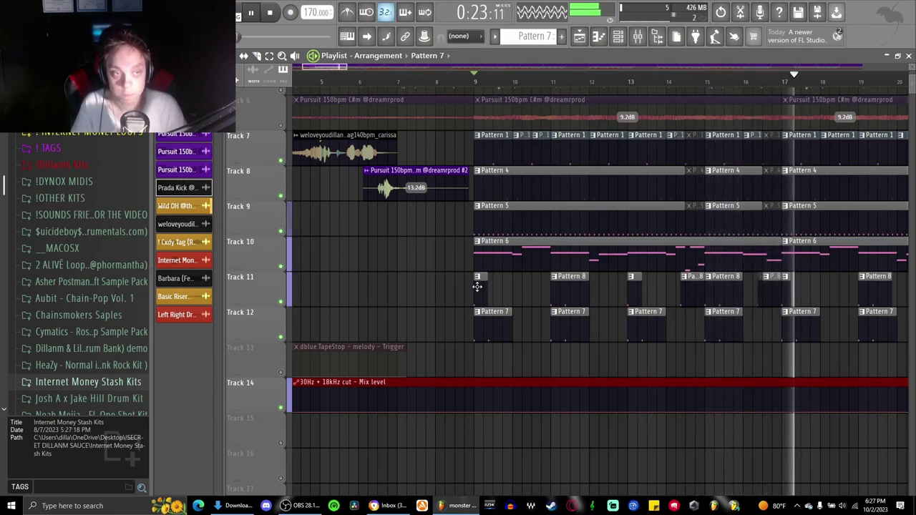
key("space")
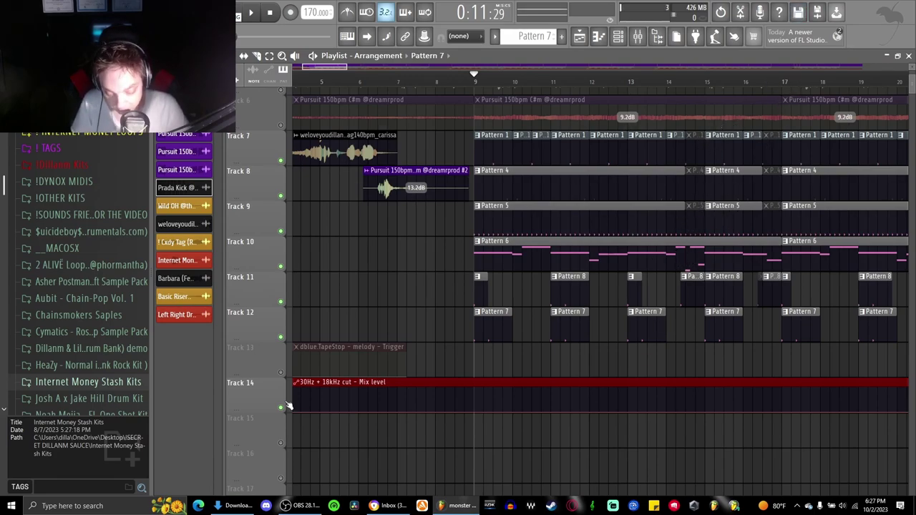
scroll(342, 349, "down", 10)
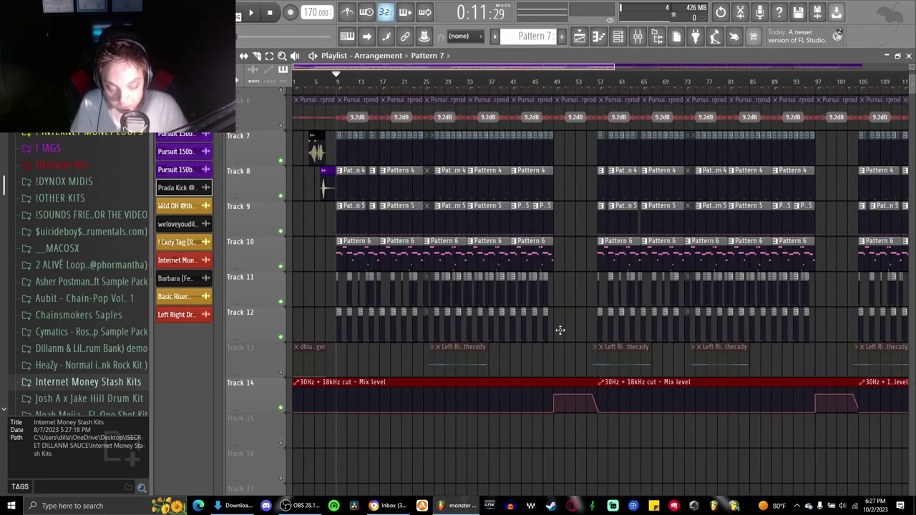
scroll(440, 337, "down", 5)
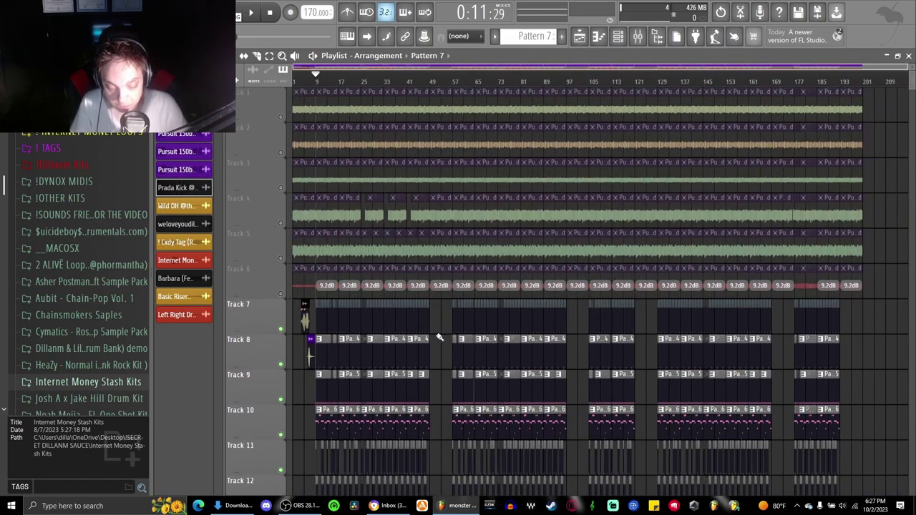
scroll(439, 337, "up", 1)
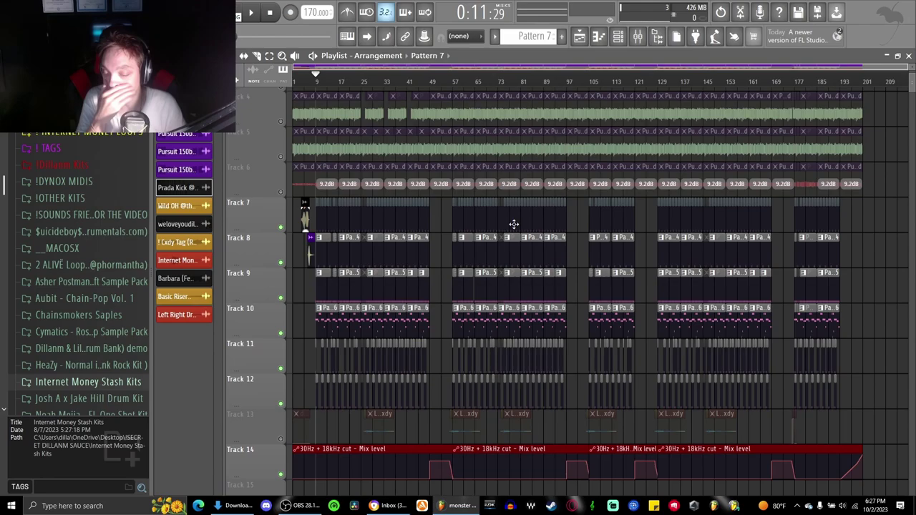
scroll(444, 213, "up", 5)
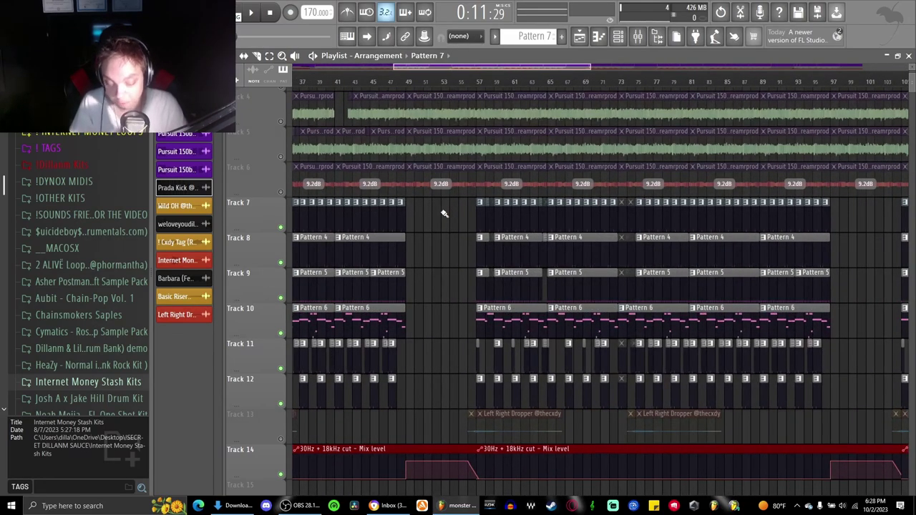
scroll(444, 213, "down", 5)
scroll(310, 324, "up", 5)
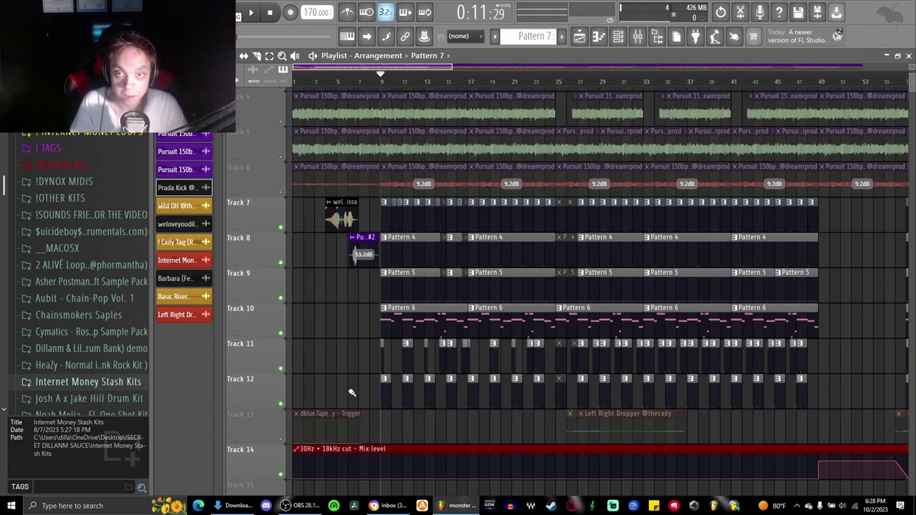
scroll(410, 282, "down", 5)
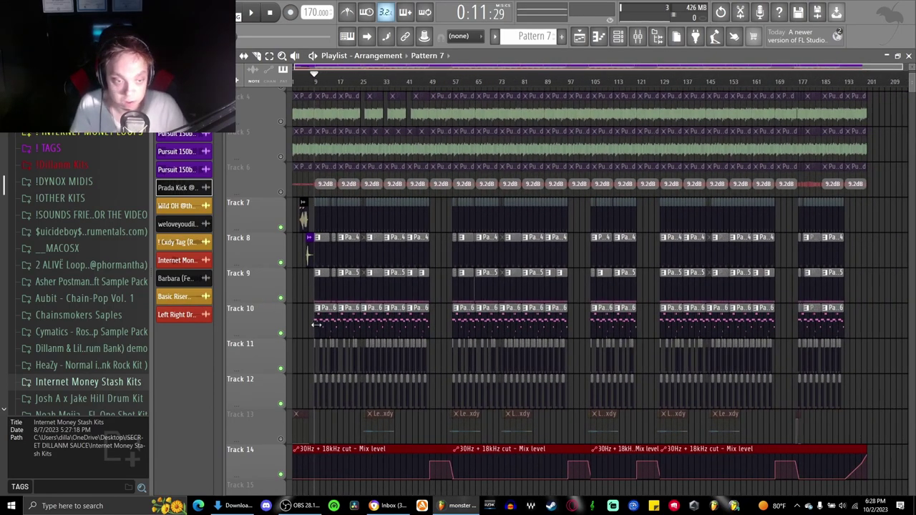
scroll(313, 321, "up", 3)
scroll(311, 317, "up", 4)
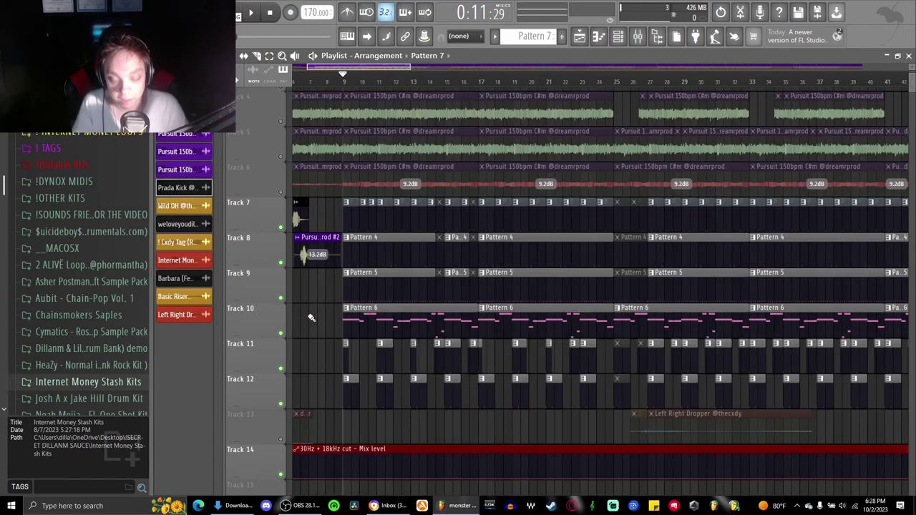
scroll(311, 317, "down", 3)
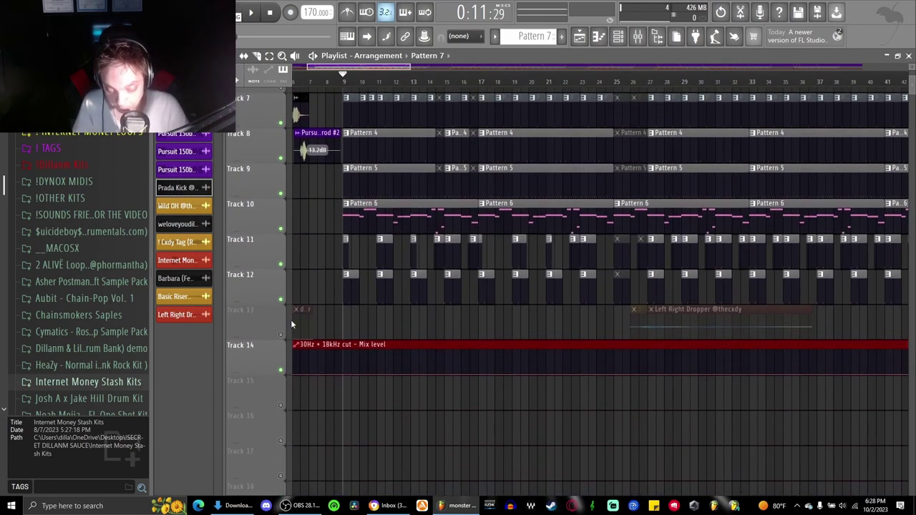
Step: Solo Track 13's Left Right Dropper effects and unmute Track 14's 30Hz + 18kHz cut automation
right_click(281, 334)
left_click(281, 368)
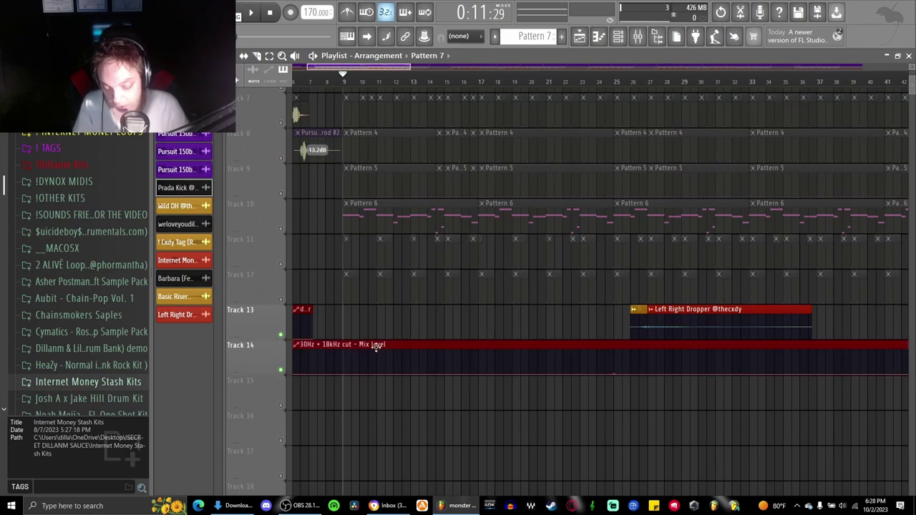
scroll(415, 335, "right", 3)
scroll(415, 335, "up", 4)
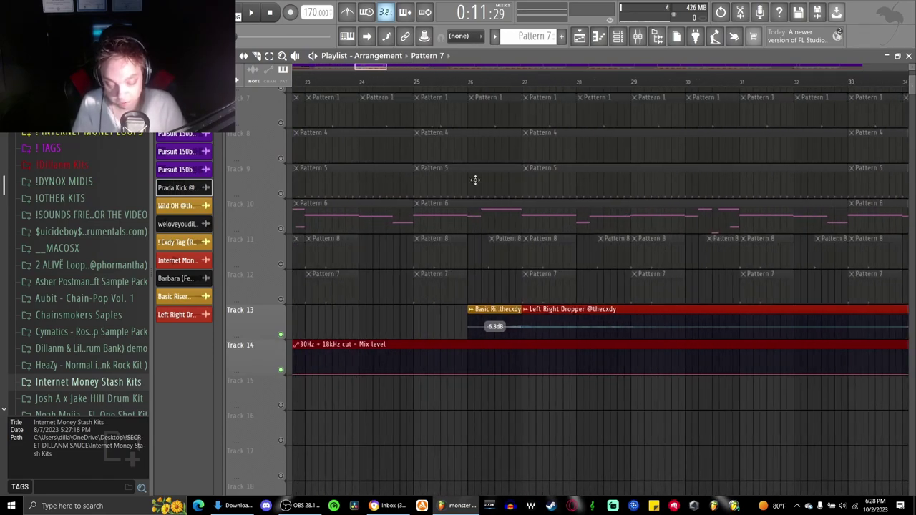
Step: Play the effects from around bar 25, stop, then set the song position to bar 49
left_click(461, 76)
key("space")
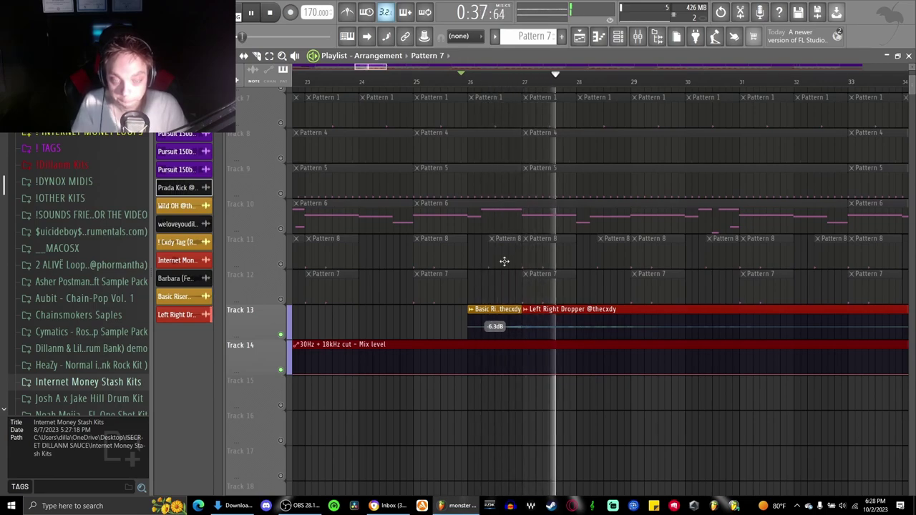
scroll(505, 261, "down", 5)
scroll(504, 261, "down", 4)
key("space")
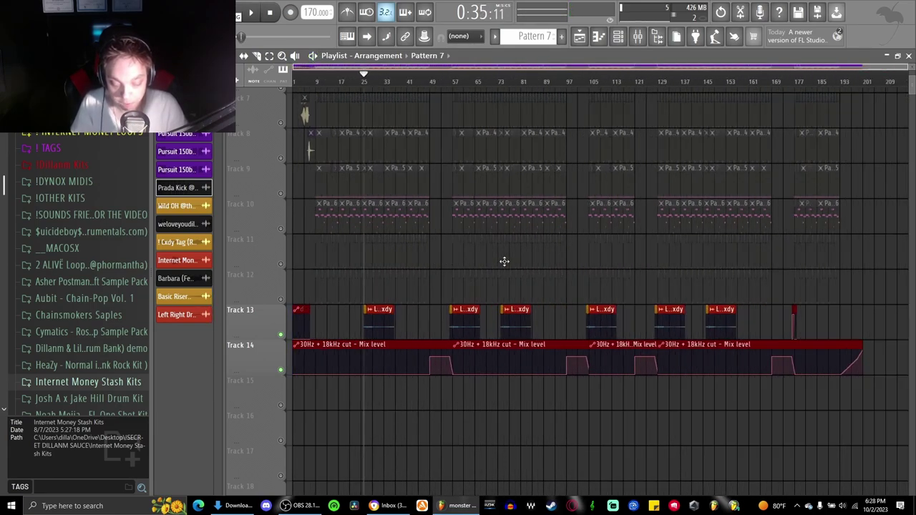
scroll(460, 394, "up", 4)
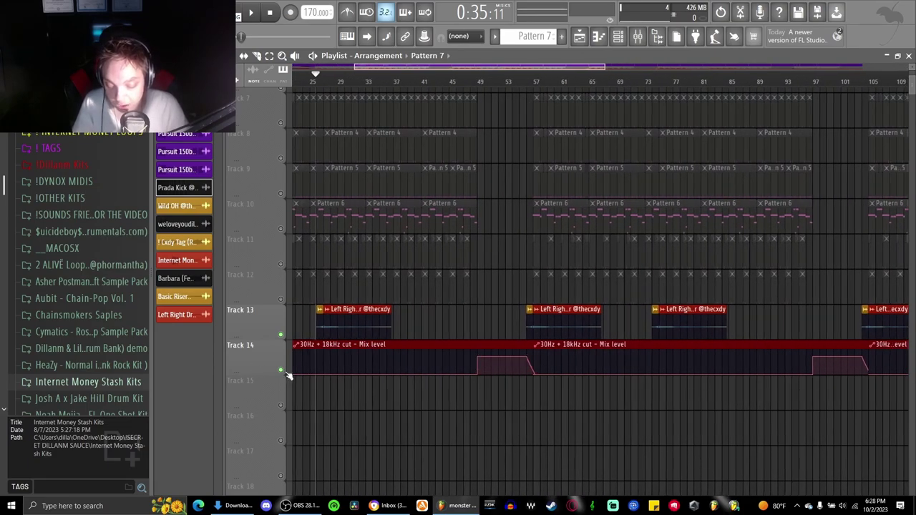
left_click(477, 78)
scroll(493, 183, "up", 3)
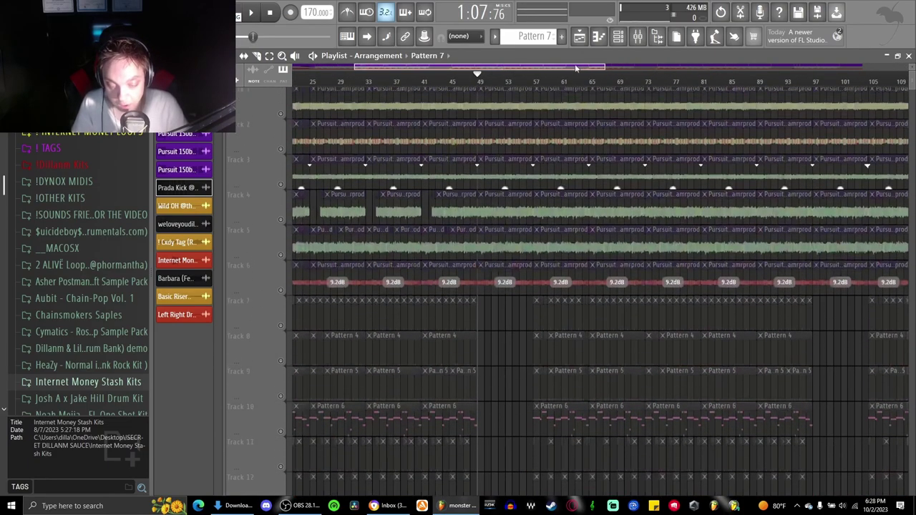
left_click(637, 36)
left_click(458, 131)
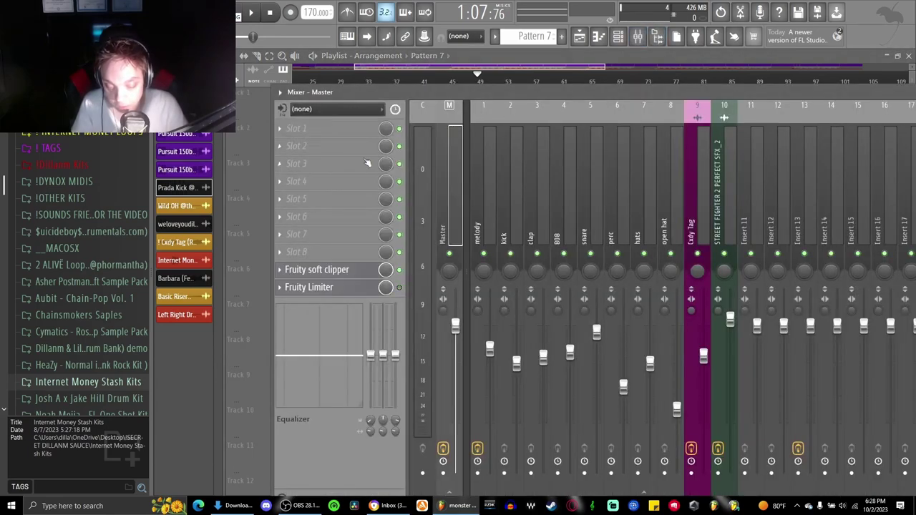
left_click(336, 288)
left_click(336, 288)
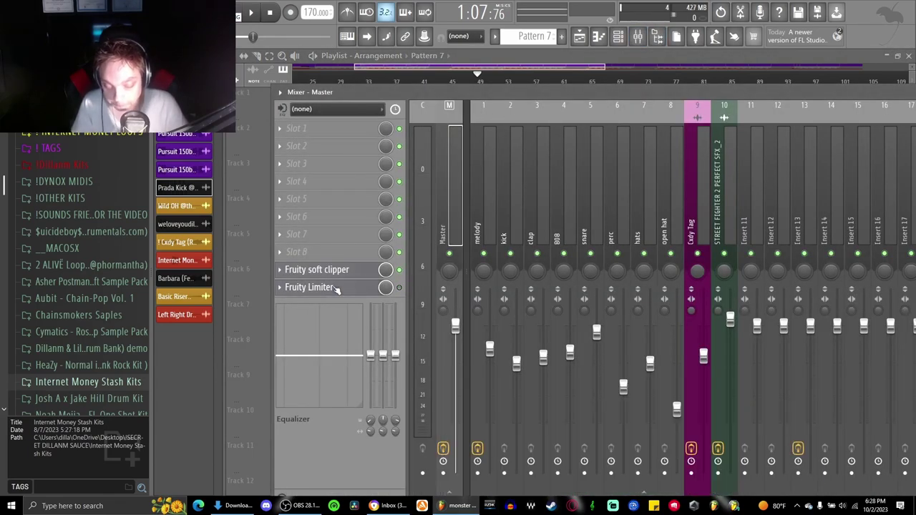
left_click(484, 237)
left_click(336, 146)
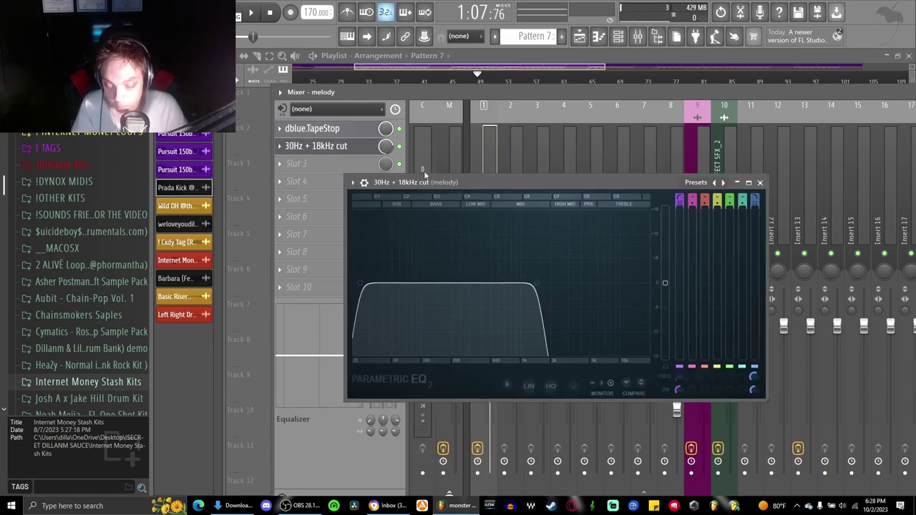
left_click_drag(443, 185, 487, 189)
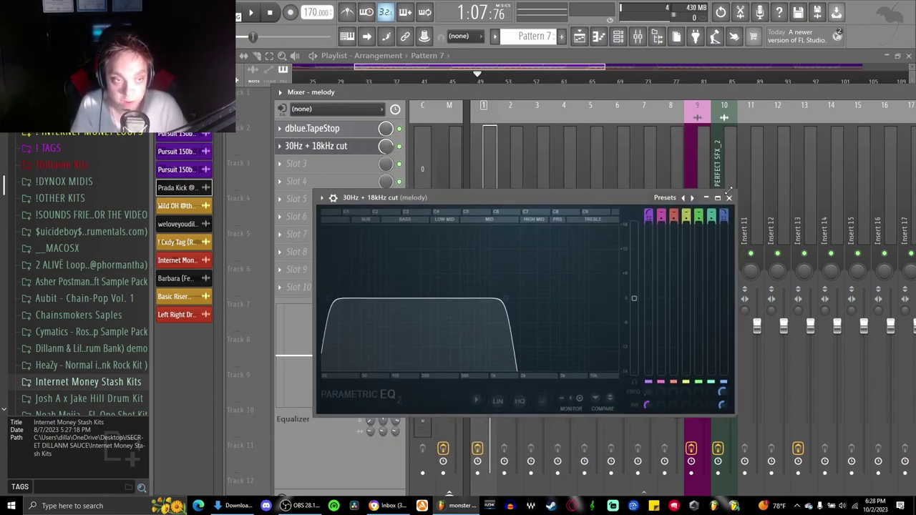
left_click(728, 197)
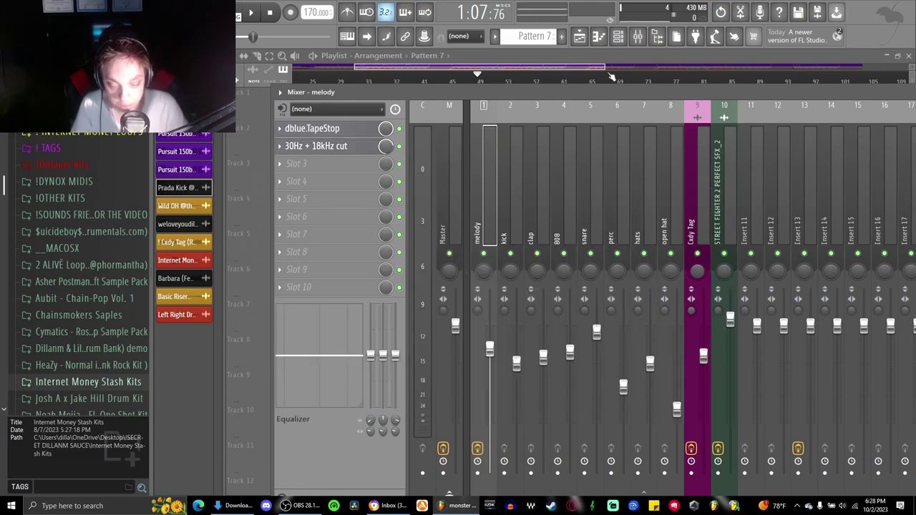
left_click(594, 57)
Step: Unmute all the muted tracks and start playing the arrangement
scroll(440, 262, "down", 3)
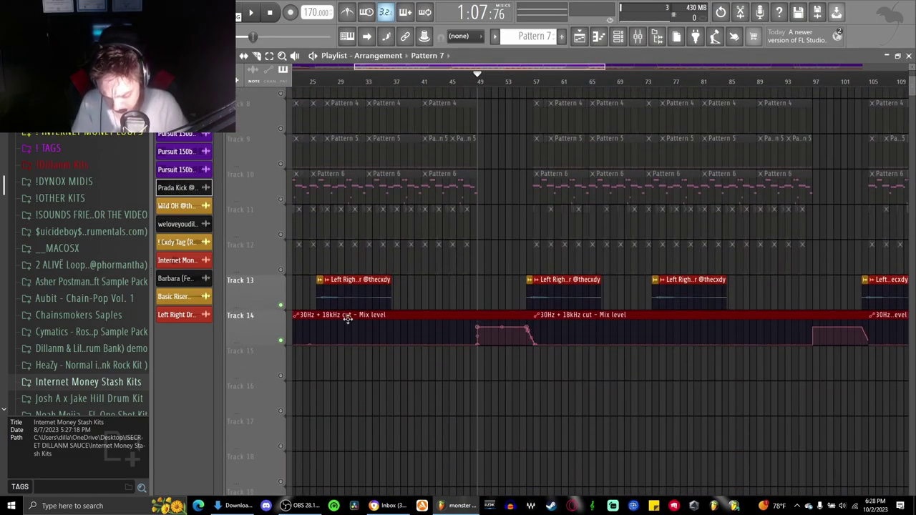
scroll(348, 317, "down", 3)
scroll(348, 319, "up", 2)
scroll(348, 318, "up", 2)
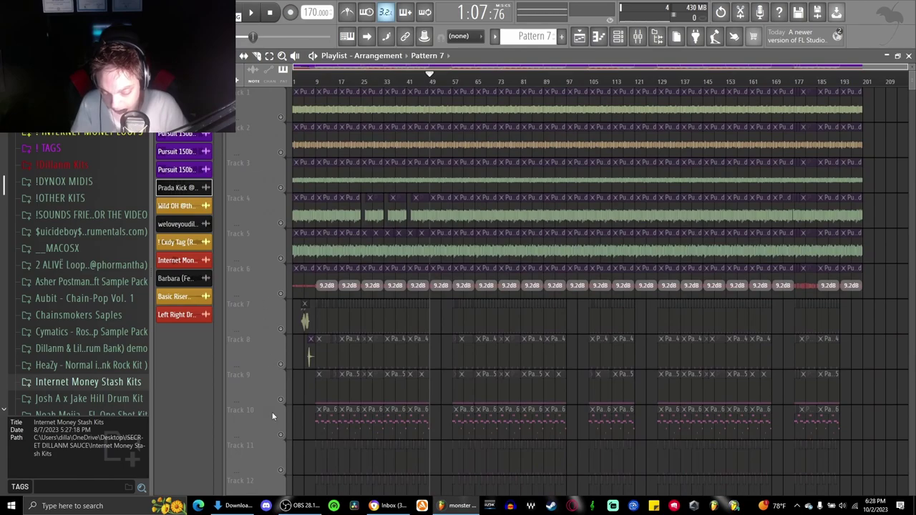
scroll(272, 416, "down", 6)
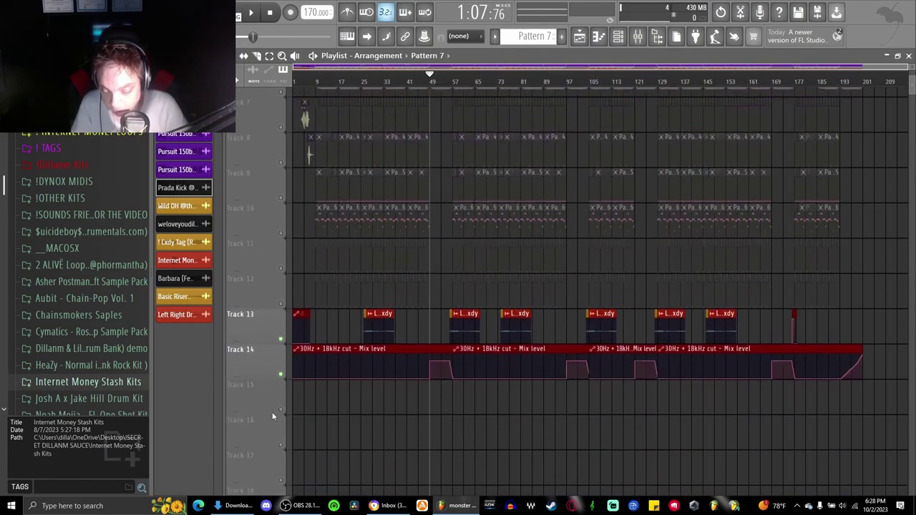
right_click(281, 372)
key("space")
Step: Follow the playing arrangement, scrolling the Playlist right toward the bar-177 break
scroll(456, 406, "up", 3)
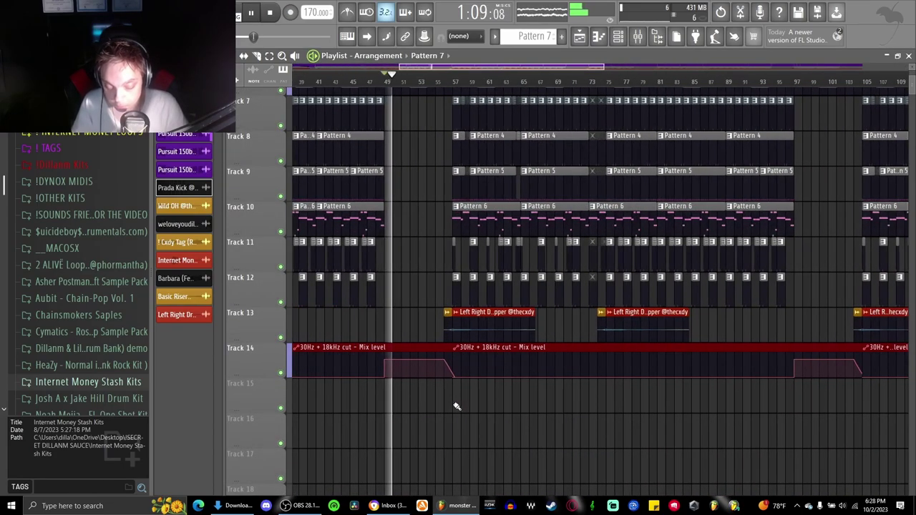
scroll(454, 405, "up", 1)
scroll(415, 311, "up", 3)
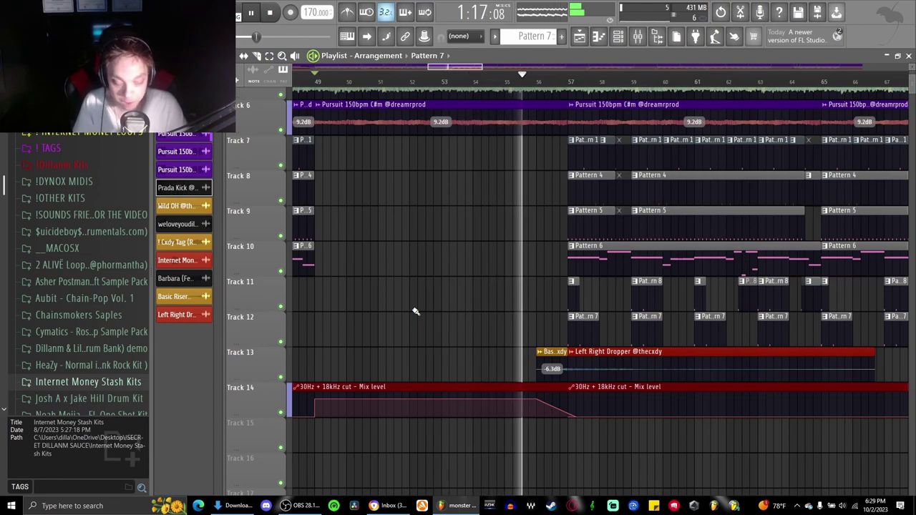
scroll(458, 357, "right", 2)
scroll(455, 355, "right", 1)
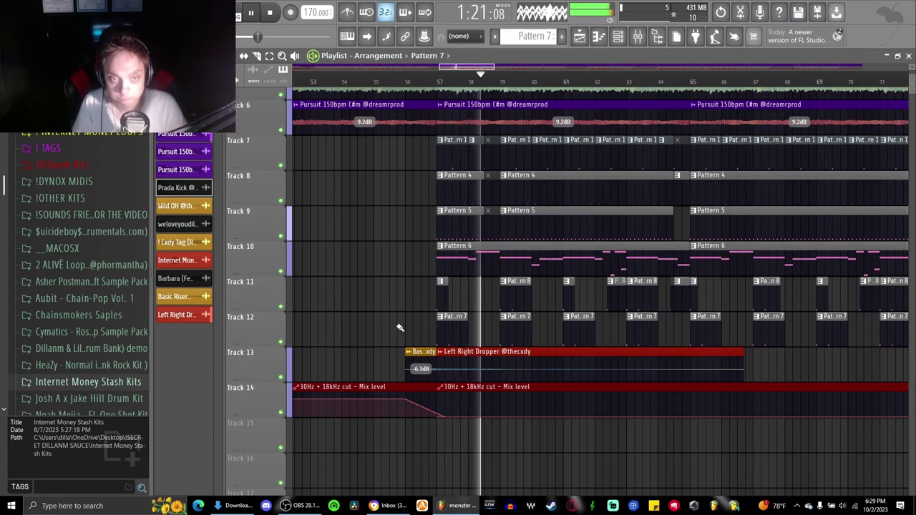
scroll(393, 330, "down", 4)
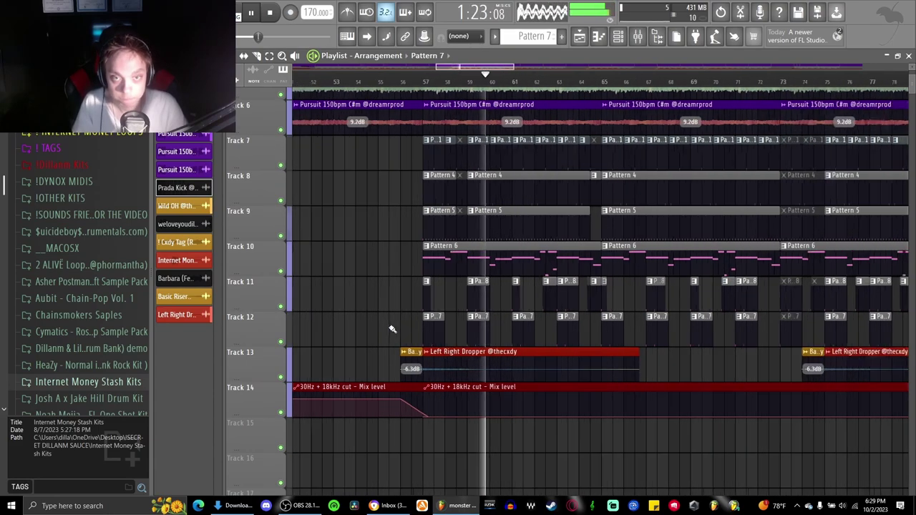
scroll(392, 329, "down", 2)
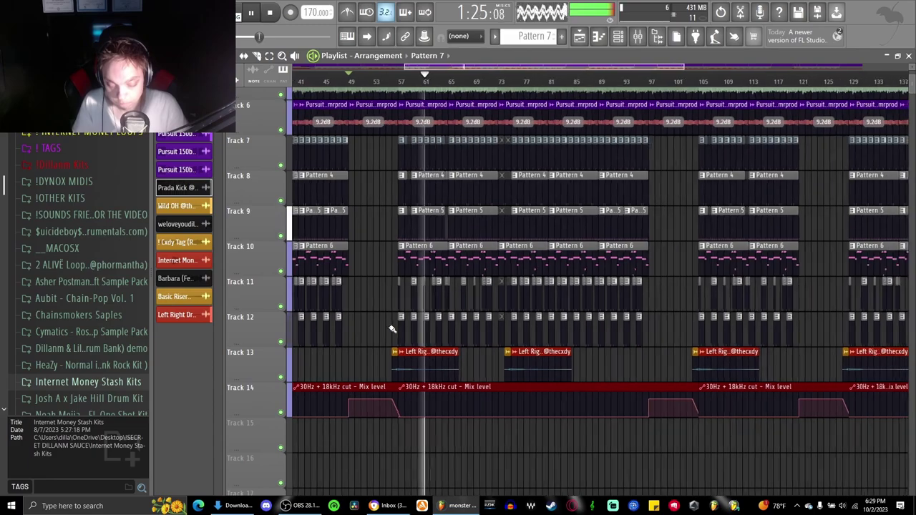
Step: Stop playback and zoom the Playlist in on bars 171–179 near the TapeStop triggers
key("space")
scroll(392, 329, "down", 3)
scroll(451, 332, "up", 3)
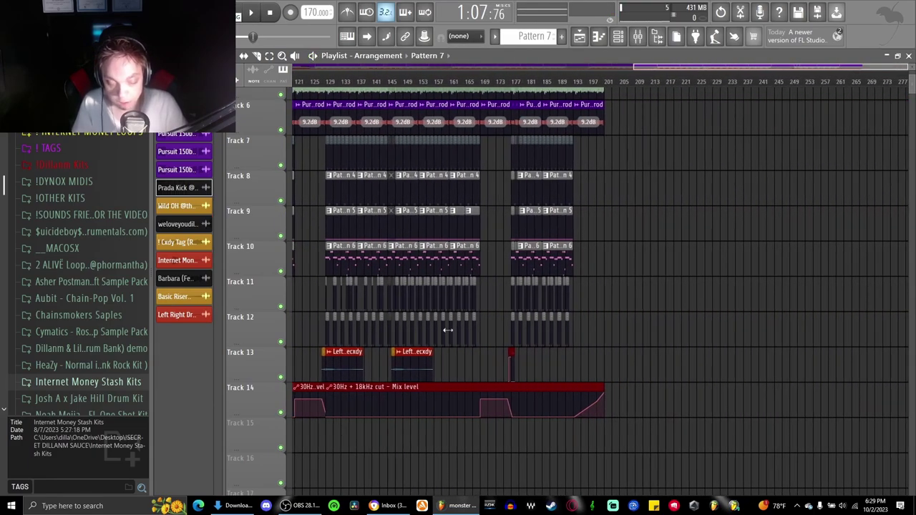
scroll(551, 323, "right", 5)
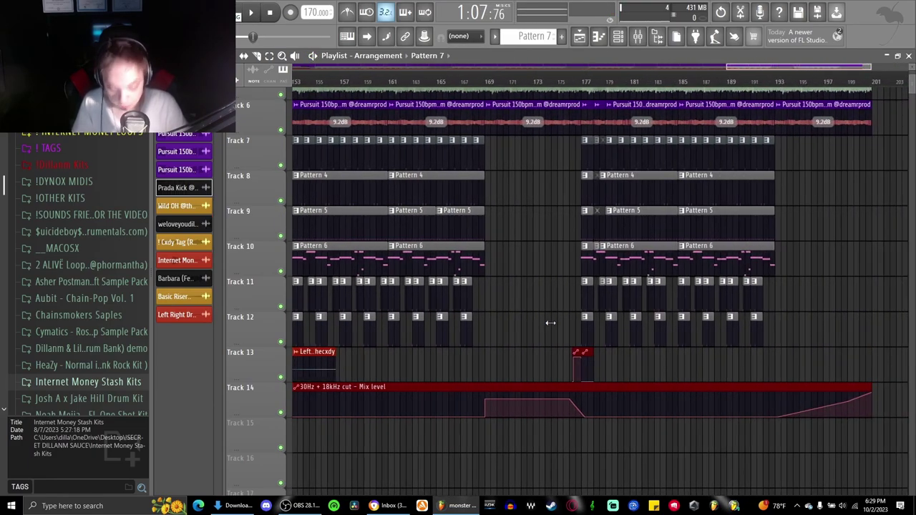
scroll(555, 259, "up", 5)
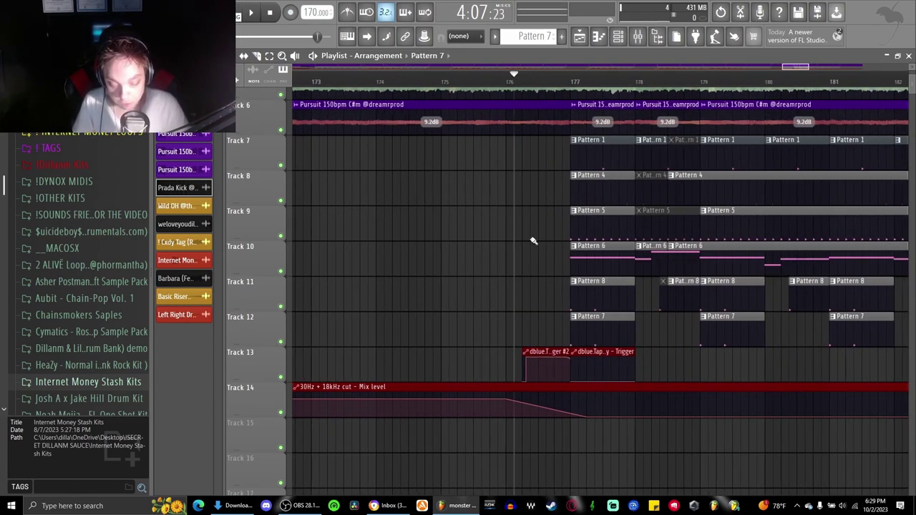
Step: Set the song position just before bar 177 and play the tape-stop break
scroll(533, 240, "up", 4)
scroll(533, 241, "up", 1)
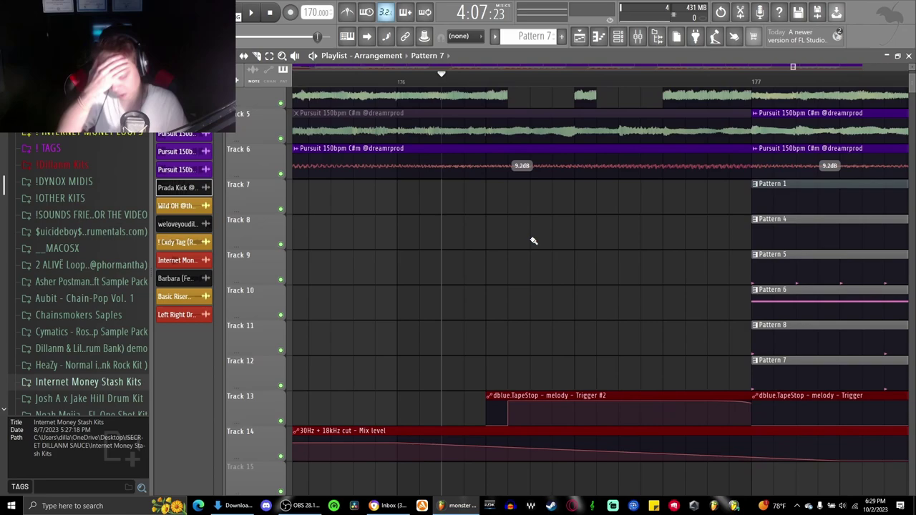
scroll(533, 240, "up", 3)
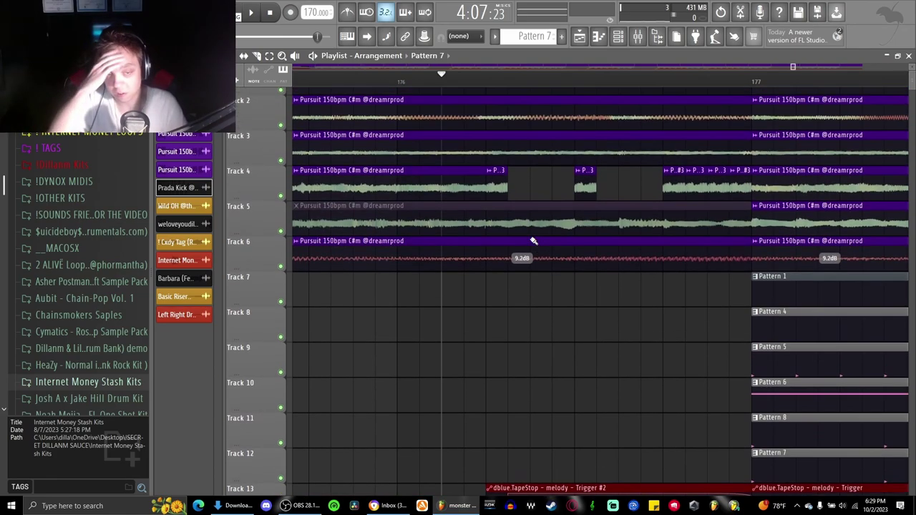
scroll(533, 240, "down", 1)
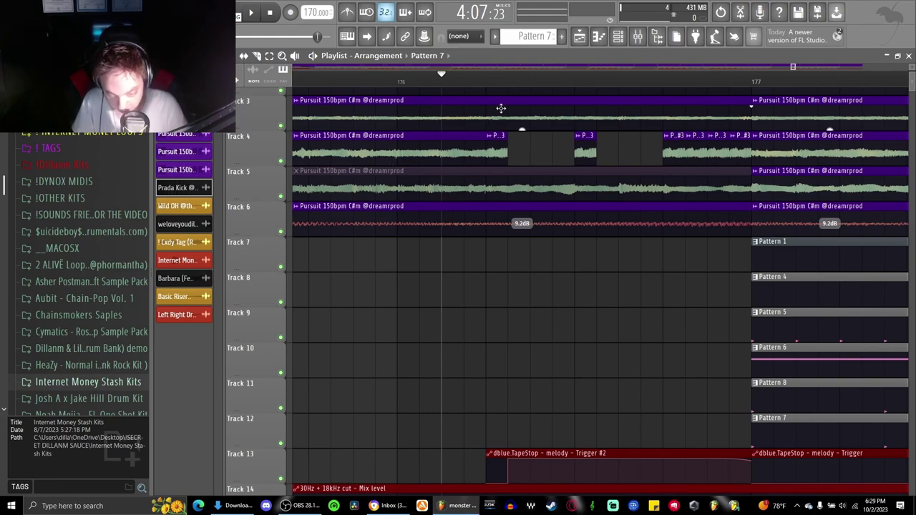
left_click(487, 77)
key("space")
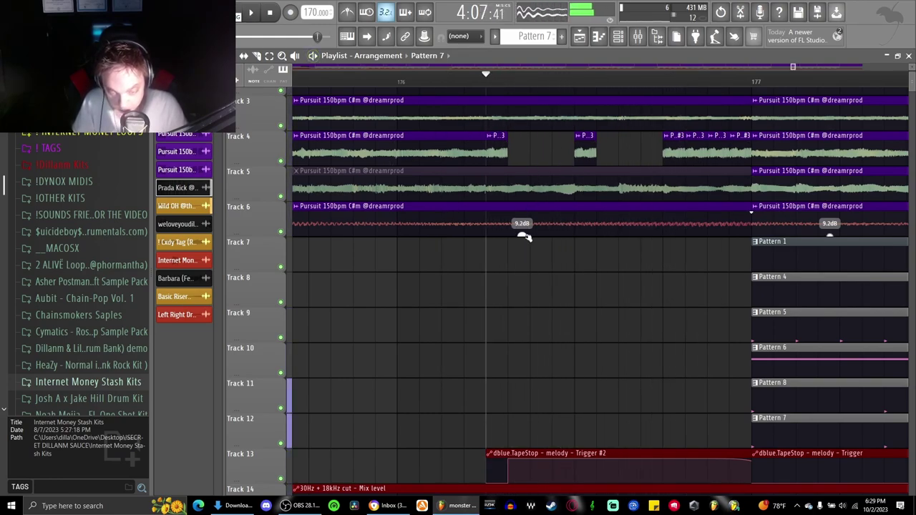
Step: Show the melody insert's dblue.TapeStop settings in the Mixer, then close them
scroll(509, 356, "down", 4)
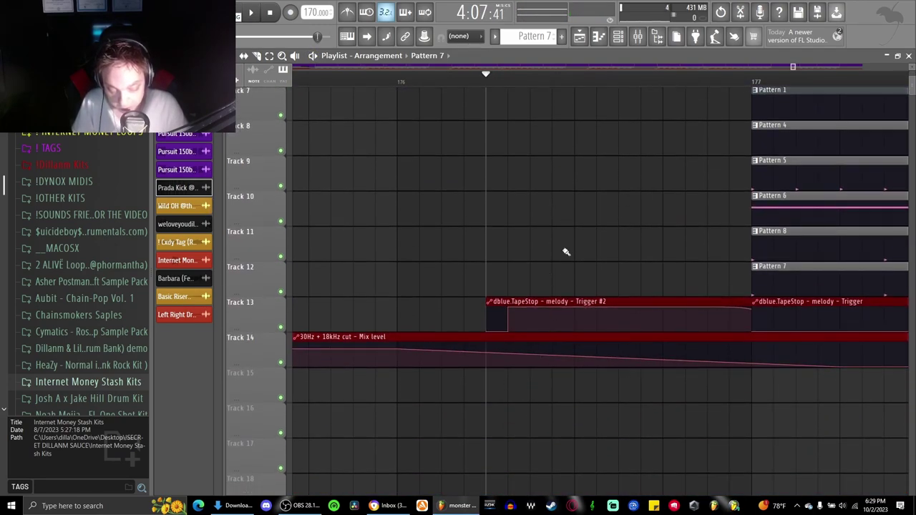
left_click(638, 40)
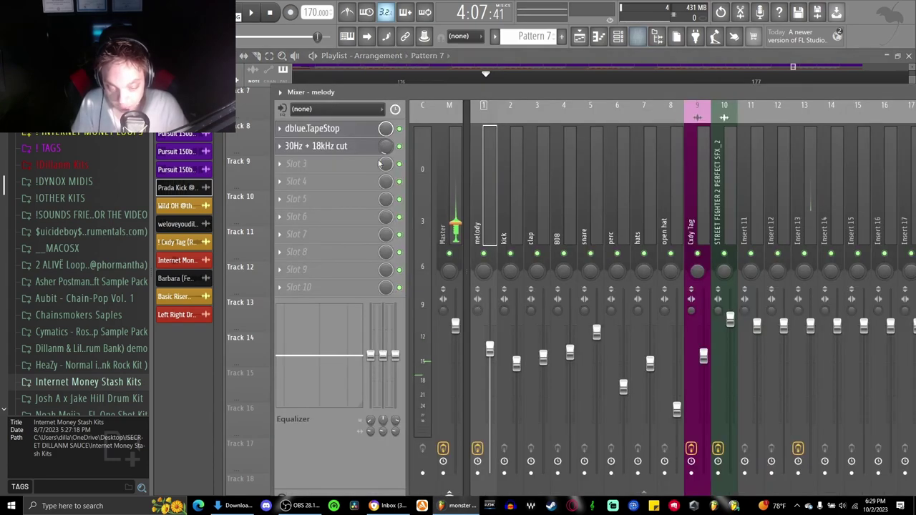
left_click(351, 131)
left_click_drag(298, 130, 435, 175)
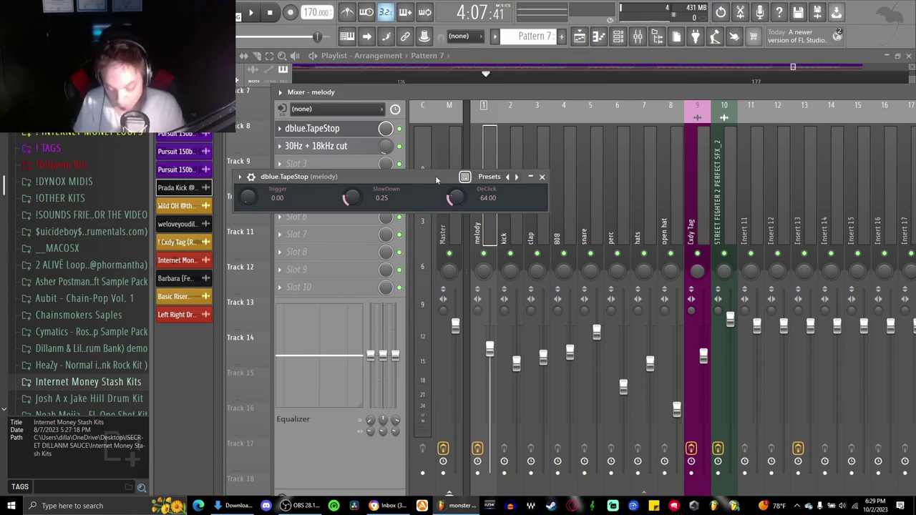
left_click(542, 176)
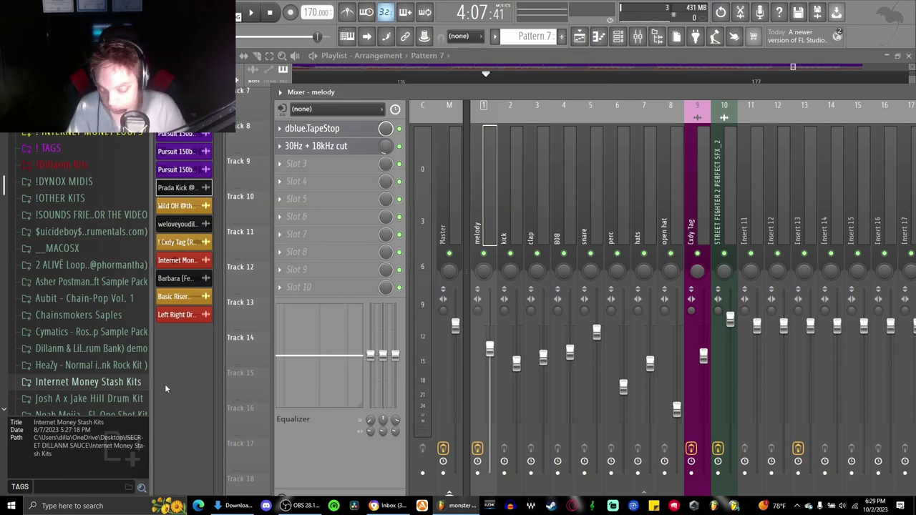
Step: Close the Mixer and compare the break with TapeStop Trigger #2 muted, then restored
key("F9")
scroll(587, 216, "down", 3)
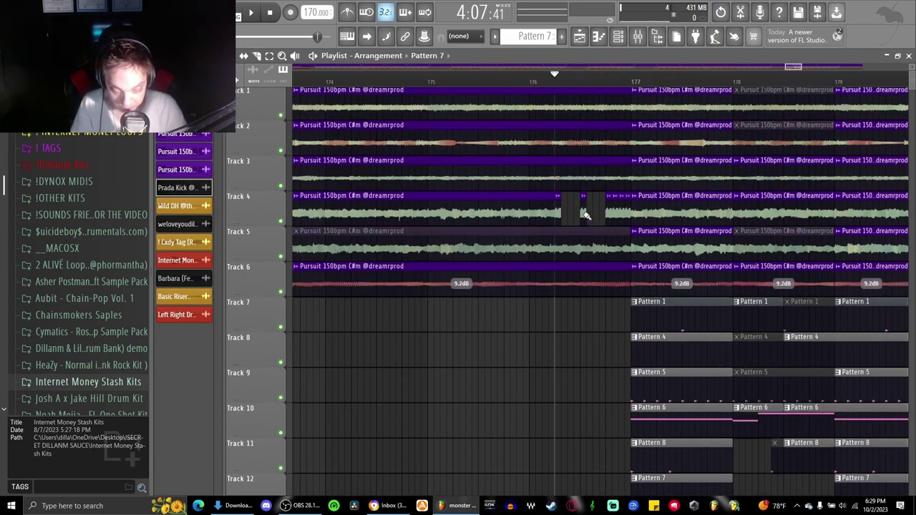
scroll(587, 408, "up", 3, "ctrl")
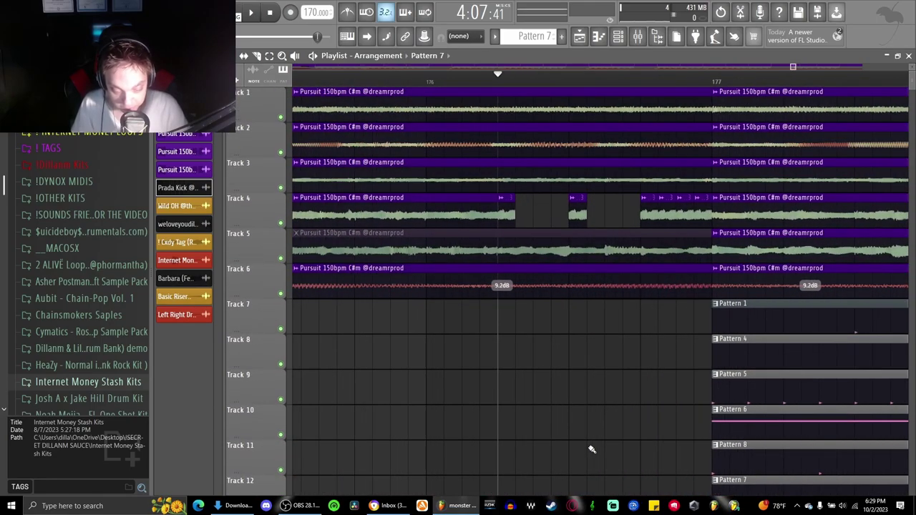
scroll(592, 449, "down", 5)
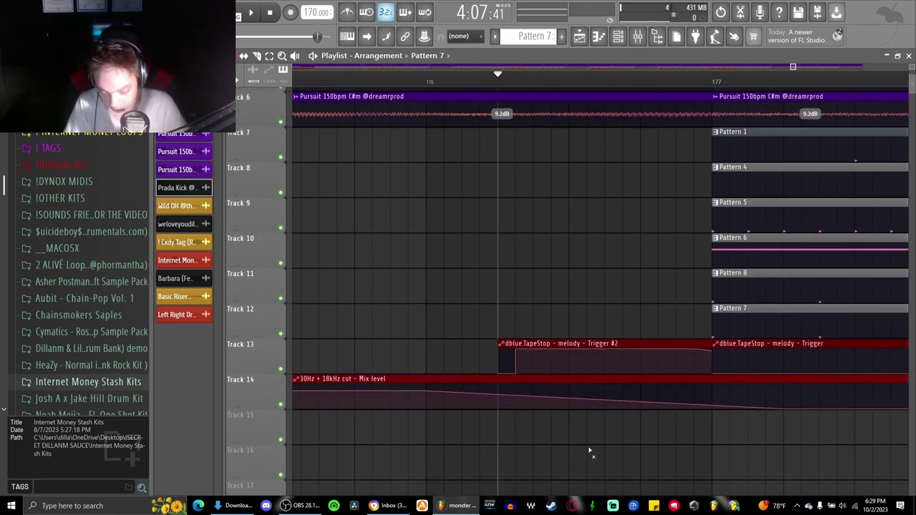
left_click(600, 343)
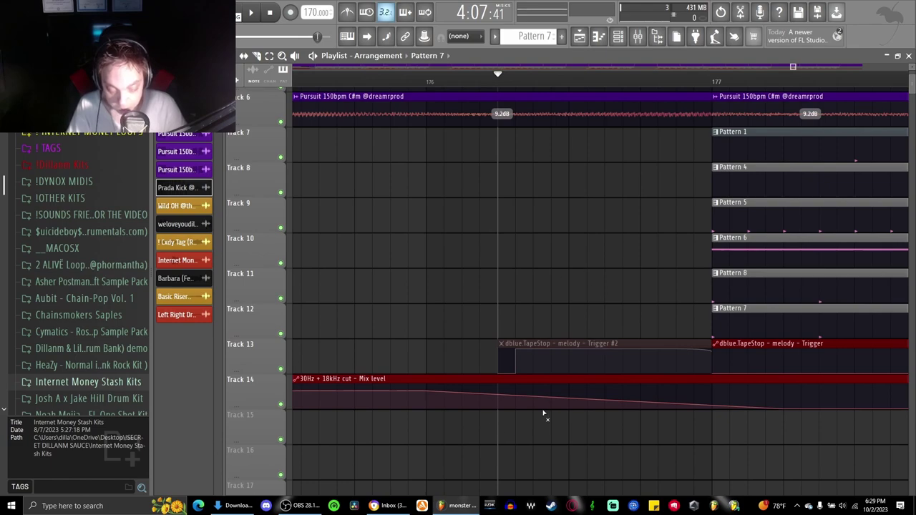
key("space")
key("space")
left_click(563, 346)
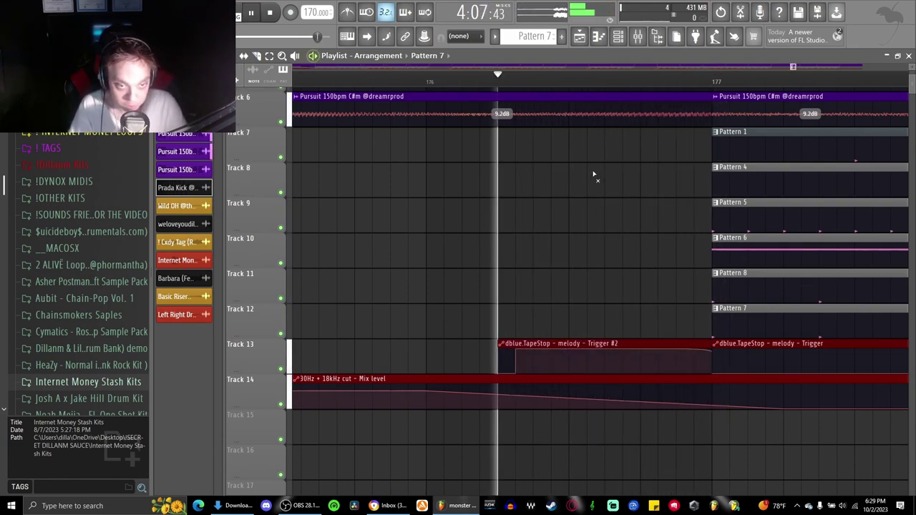
key("space")
key("space")
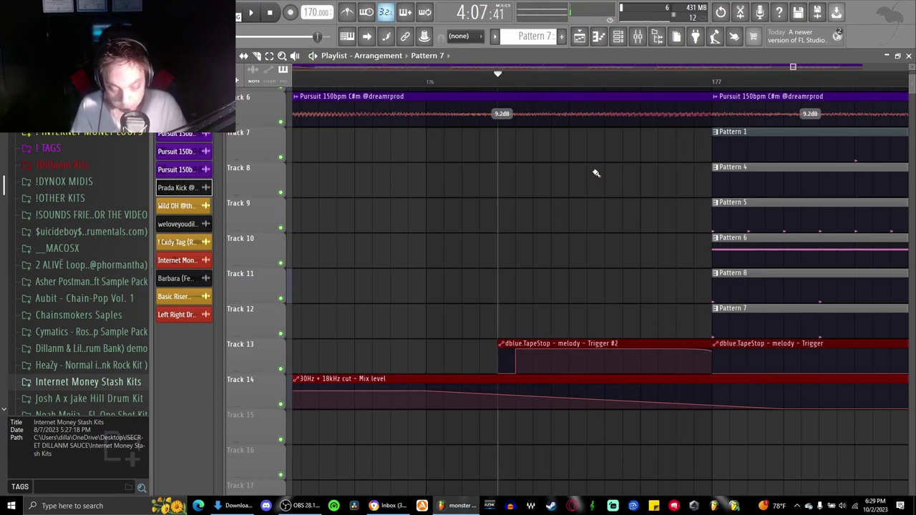
Step: Zoom out and drag the playhead back to the song's start
scroll(596, 173, "down", 8)
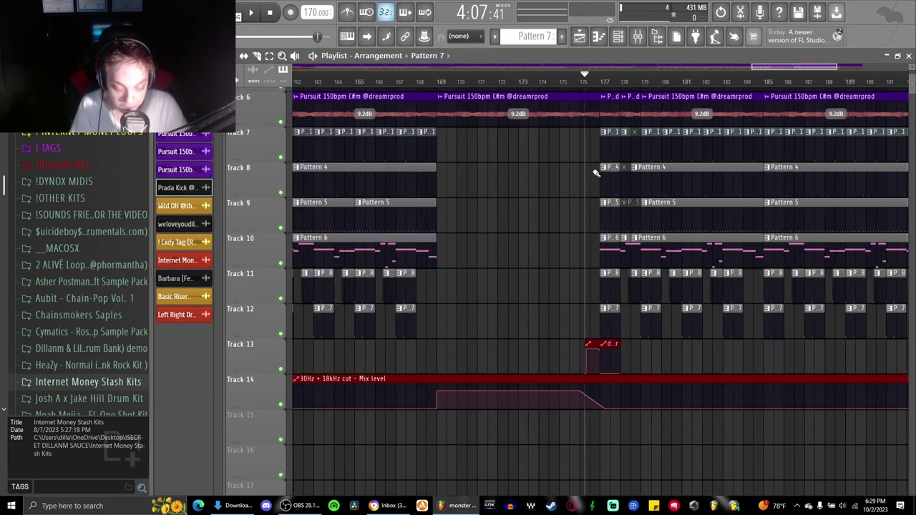
scroll(596, 173, "down", 4)
scroll(415, 255, "down", 4)
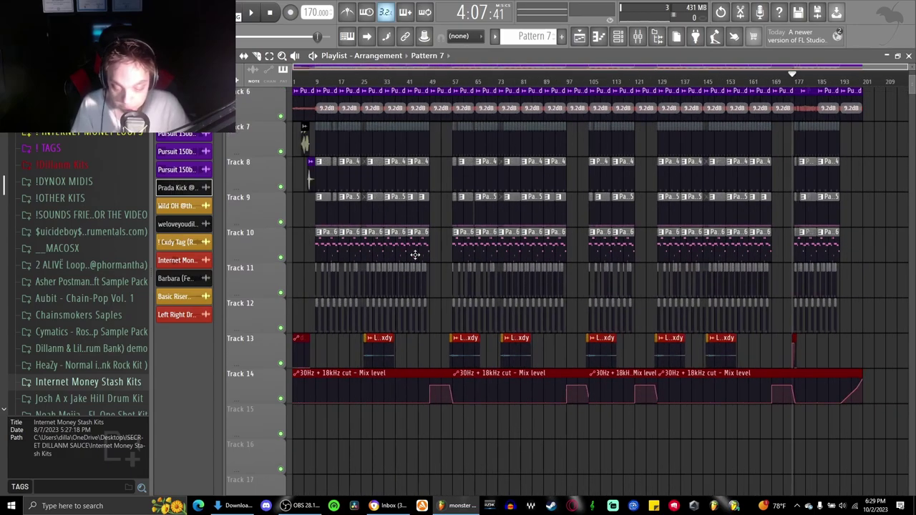
left_click_drag(312, 80, 301, 98)
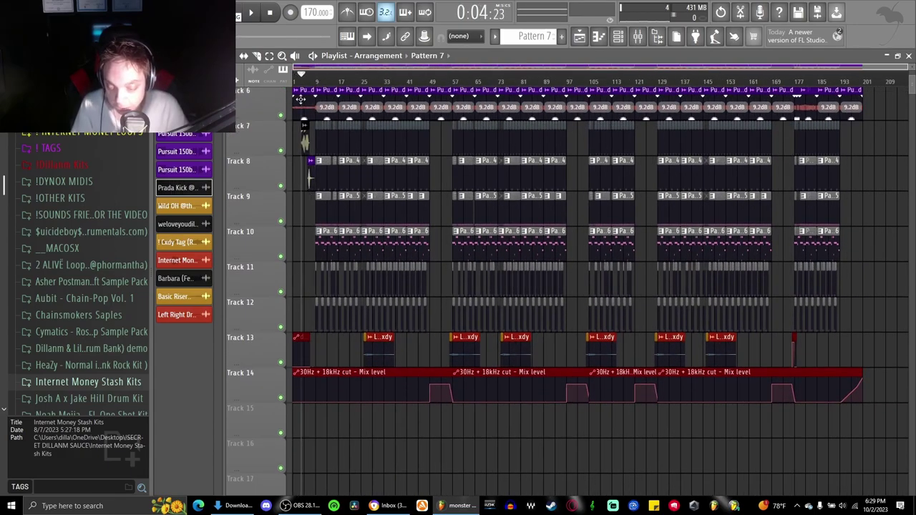
Step: Solo Track 7, re-enable Tracks 8 and 14, and play the intro from bar 4
scroll(297, 166, "up", 8)
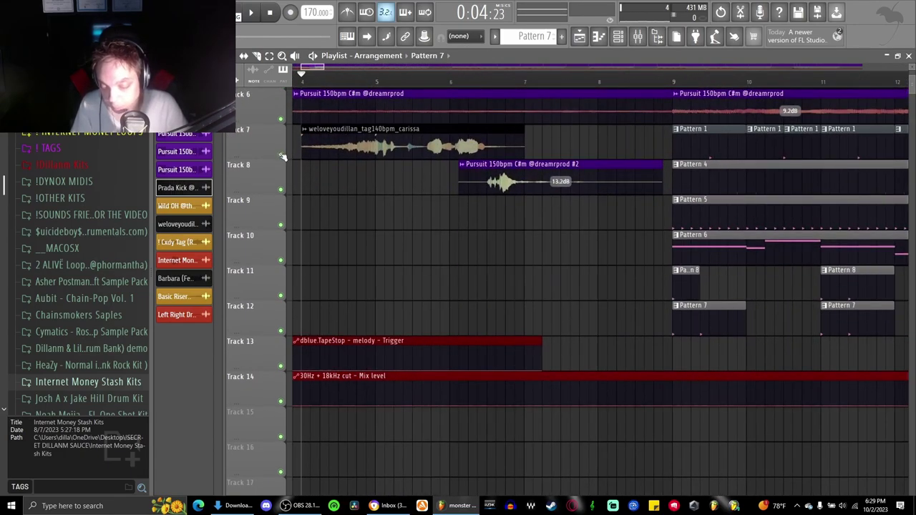
left_click(282, 155, "ctrl")
left_click(281, 189)
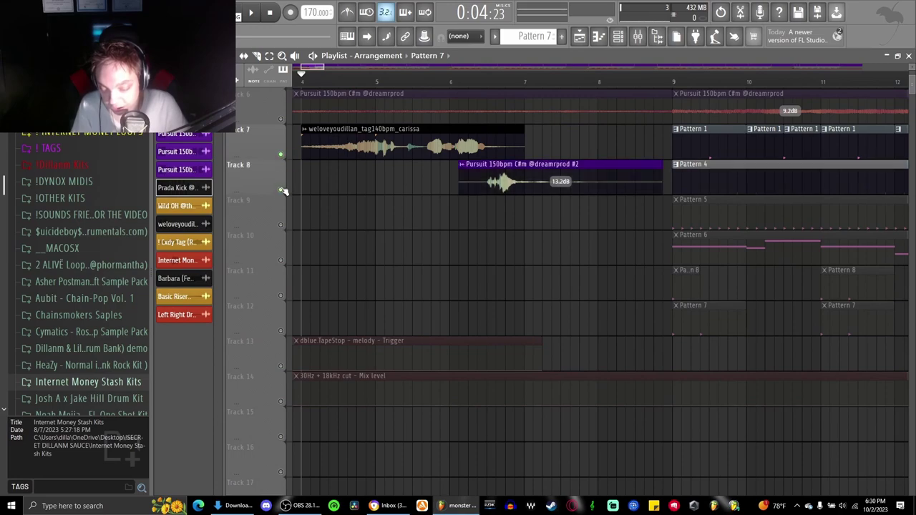
left_click(281, 401)
key("space")
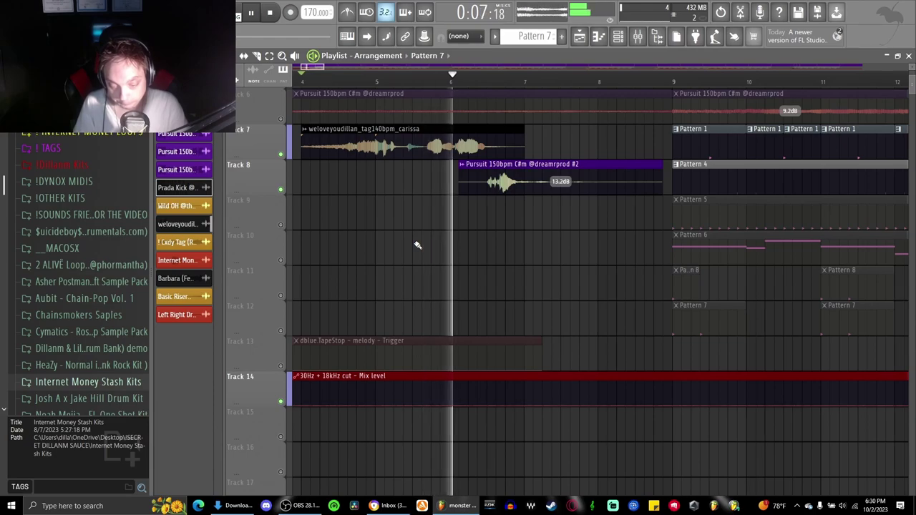
scroll(536, 276, "down", 3)
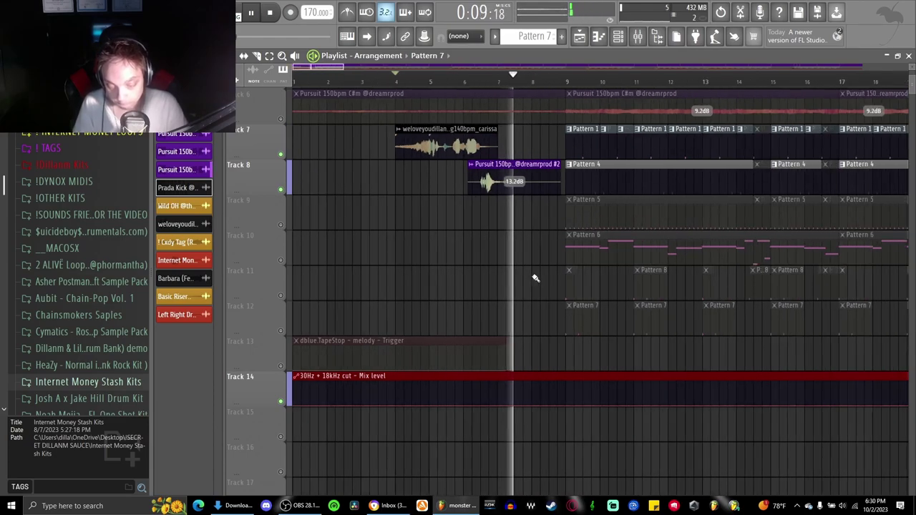
key("space")
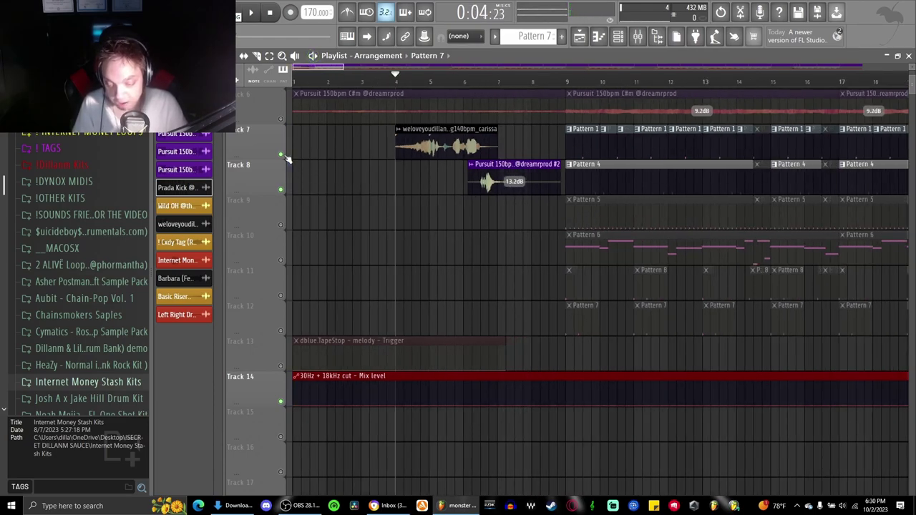
scroll(510, 260, "down", 5)
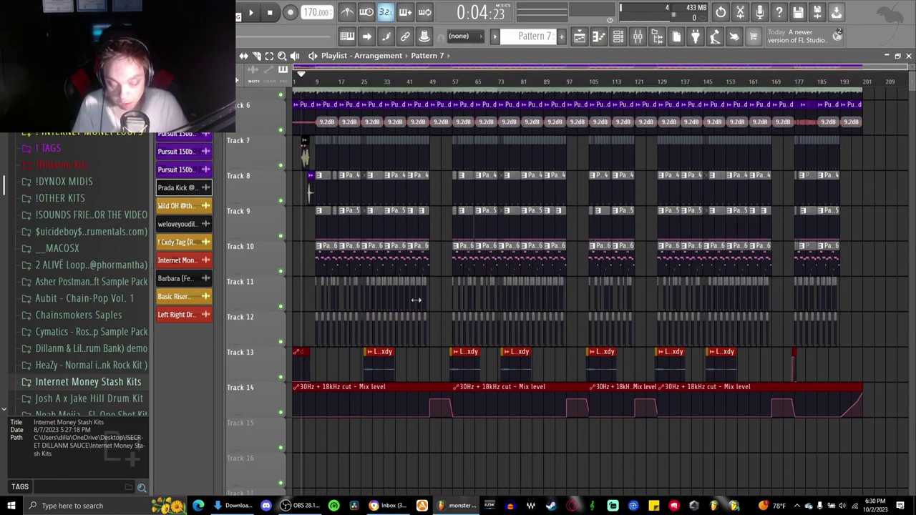
scroll(416, 299, "up", 5)
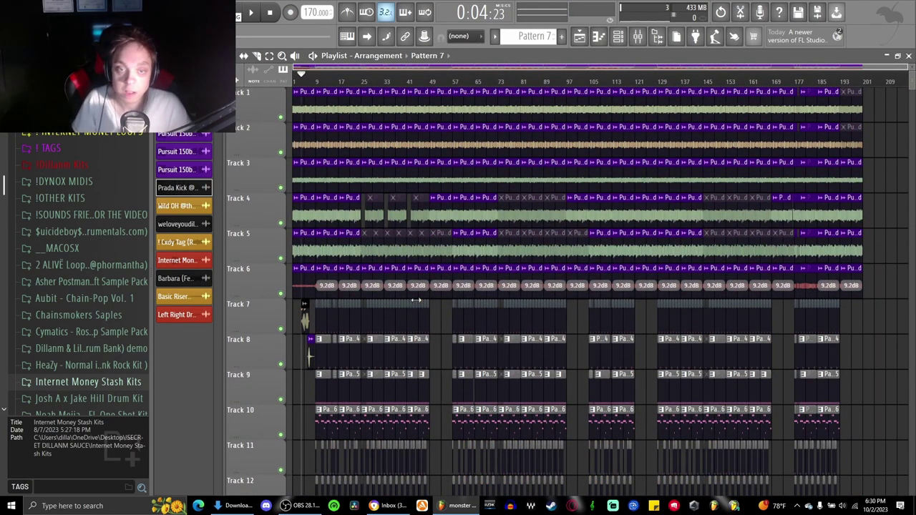
scroll(416, 300, "down", 3)
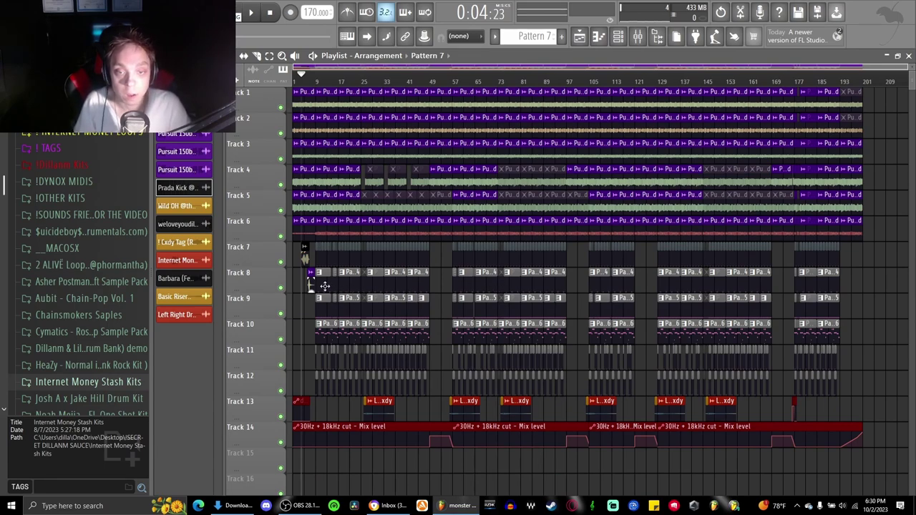
scroll(311, 286, "up", 4)
scroll(325, 286, "left", 3)
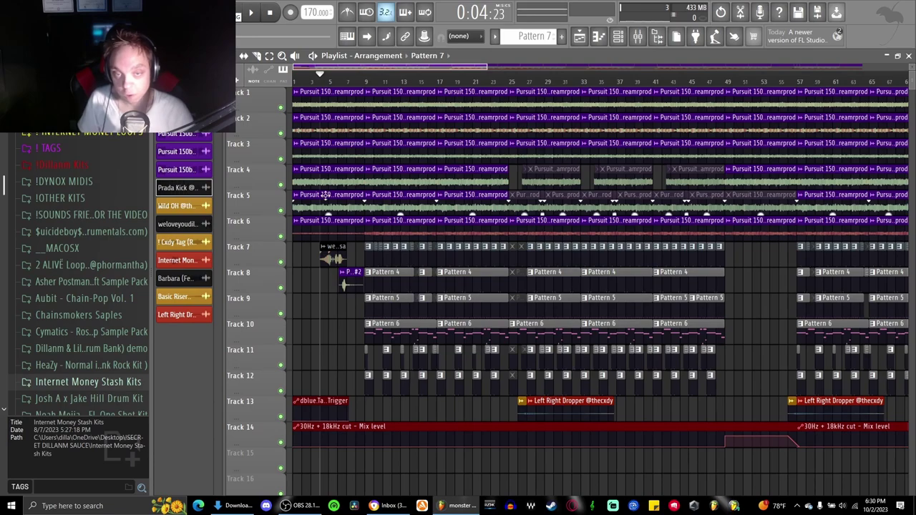
scroll(337, 309, "up", 3)
scroll(337, 309, "up", 4)
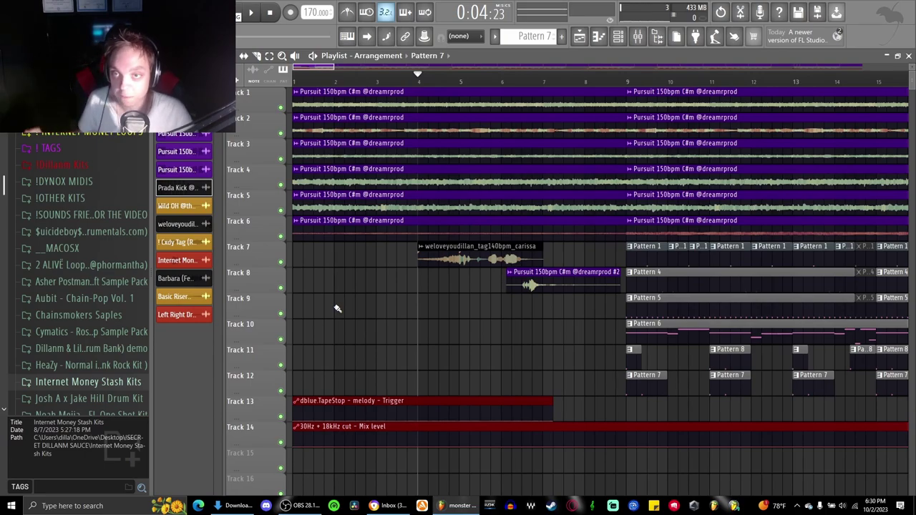
scroll(337, 309, "right", 5)
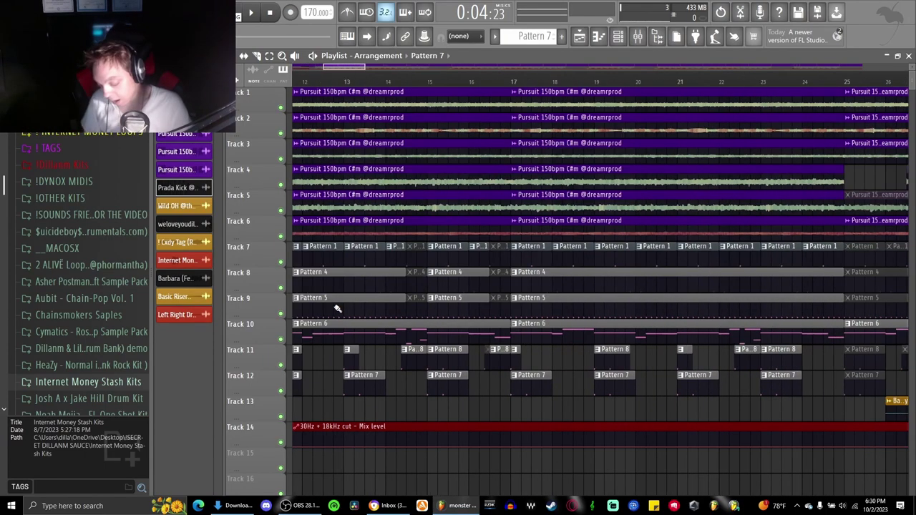
scroll(337, 309, "down", 10)
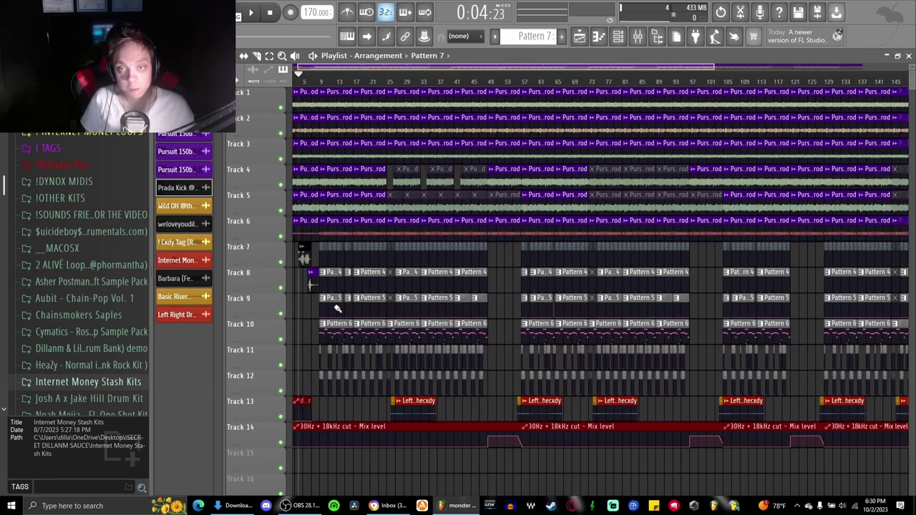
scroll(337, 308, "down", 3)
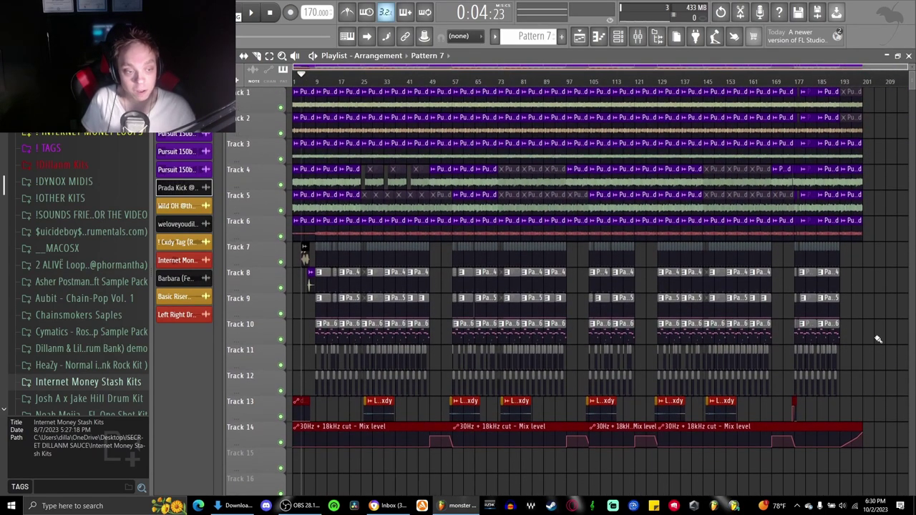
scroll(867, 334, "up", 12)
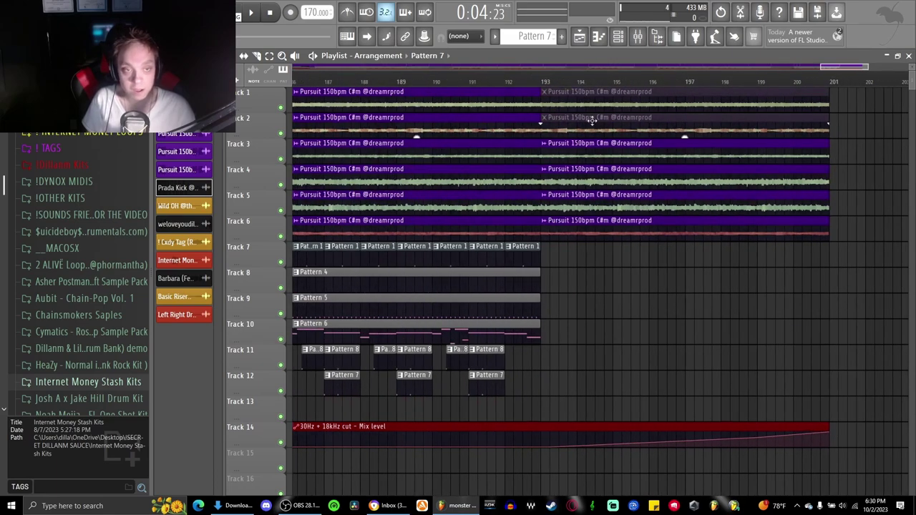
Step: Play the ending from bar 193, then again from near bar 199
left_click(541, 78)
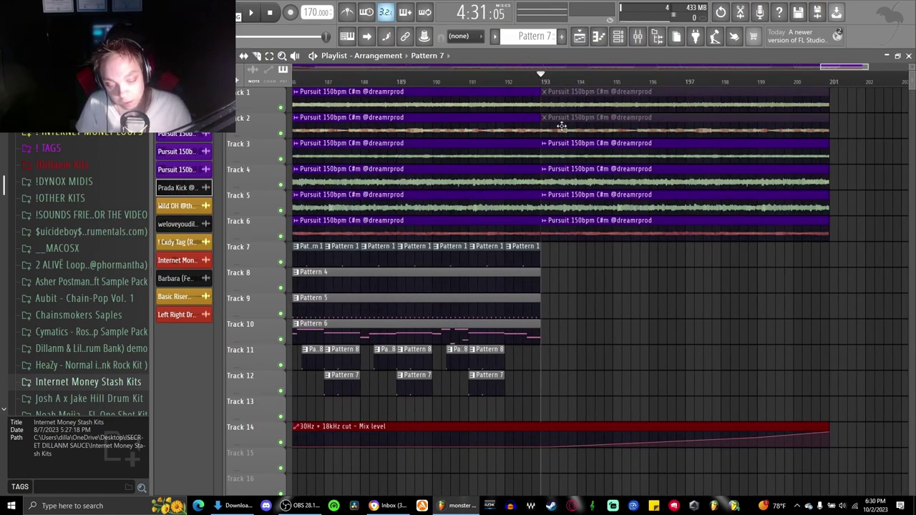
key("space")
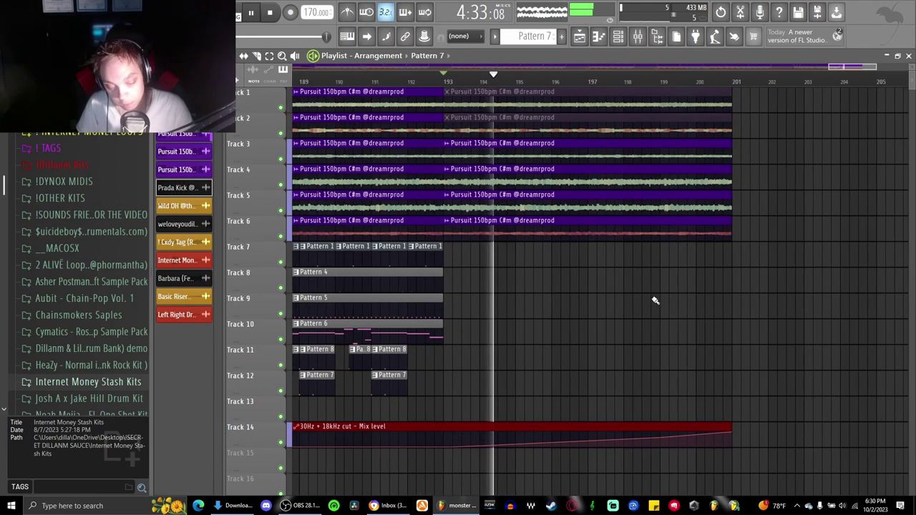
key("space")
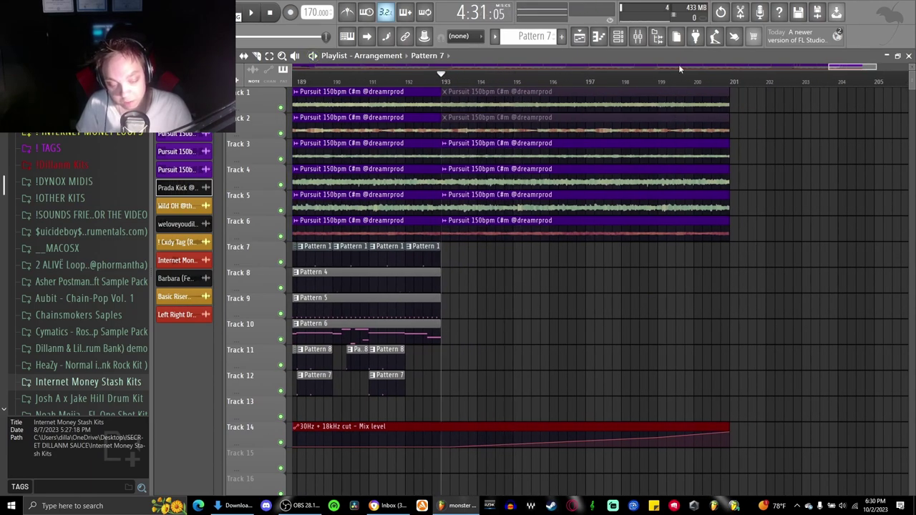
left_click(677, 76)
key("space")
scroll(802, 285, "down", 5)
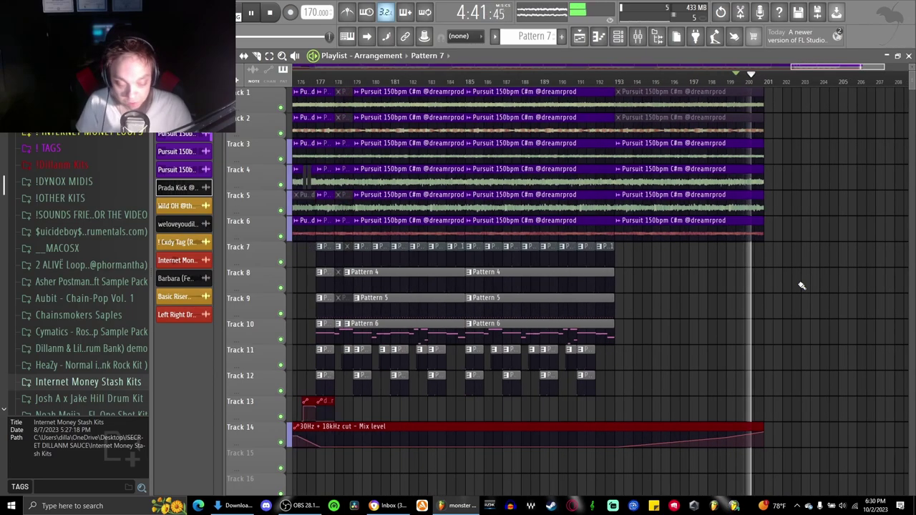
scroll(801, 285, "down", 3)
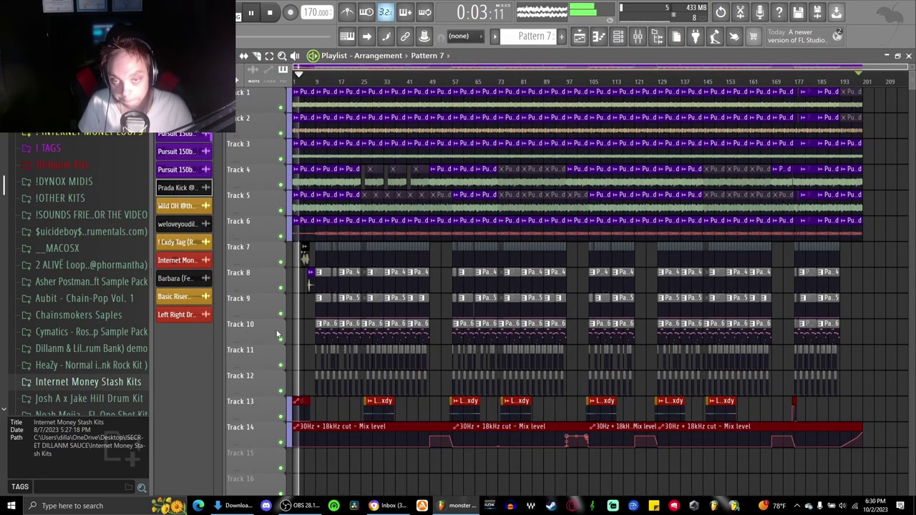
Step: Stop playback, reset the song position to 0:00:00, and scroll-zoom the Playlist
key("space")
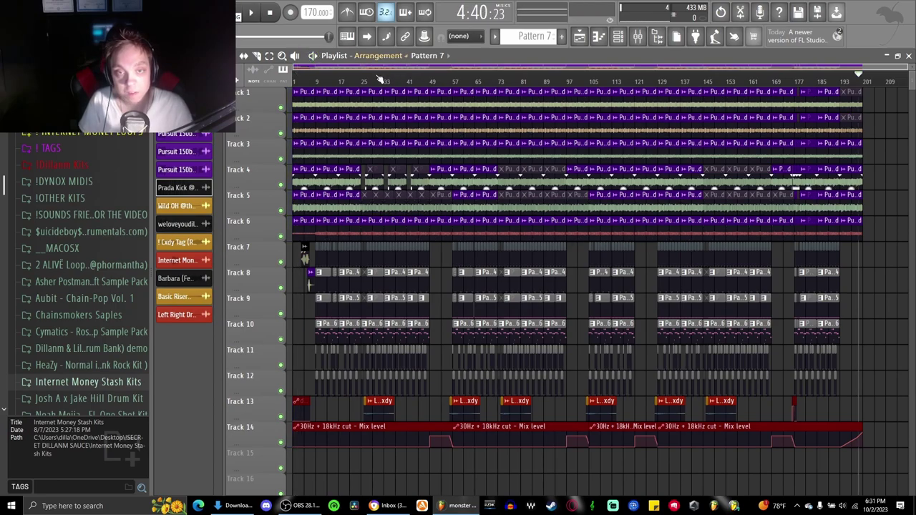
key("Home")
scroll(342, 254, "up", 3)
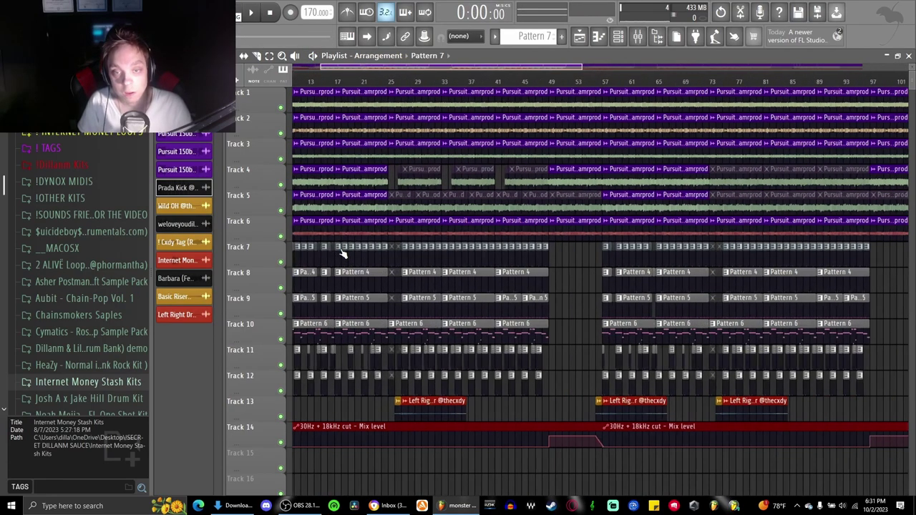
scroll(342, 253, "down", 4)
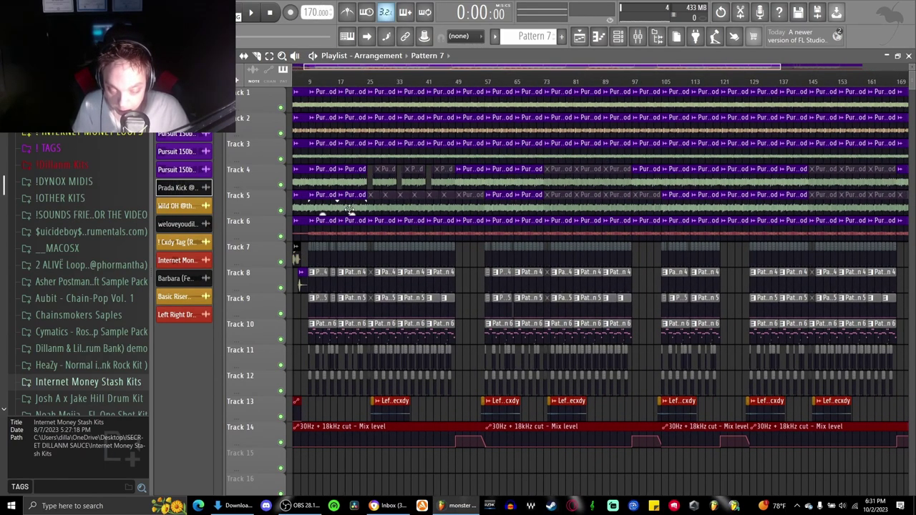
scroll(349, 209, "up", 4)
scroll(349, 209, "down", 4)
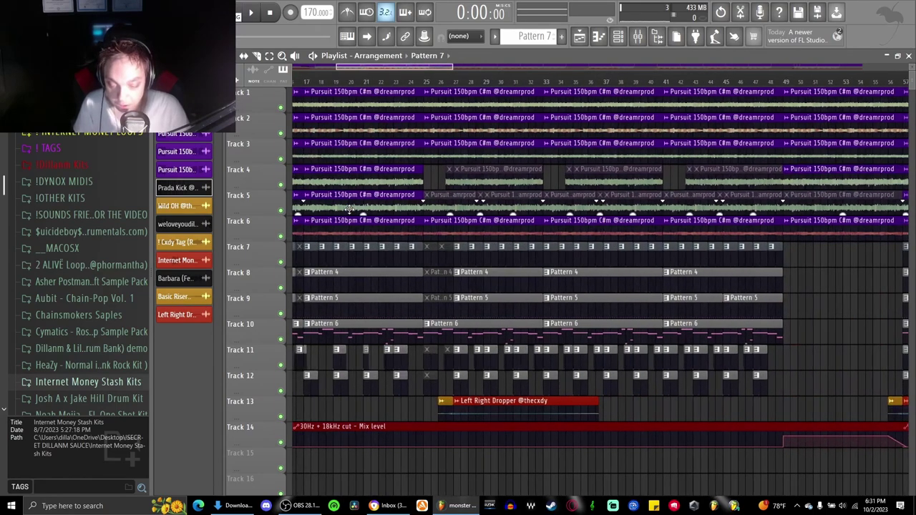
scroll(349, 208, "up", 4)
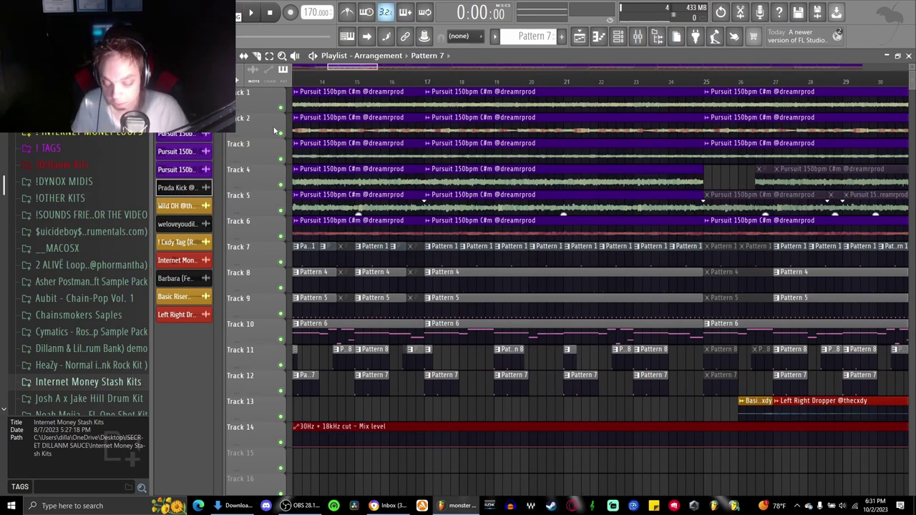
scroll(50, 271, "down", 2)
scroll(50, 271, "down", 4)
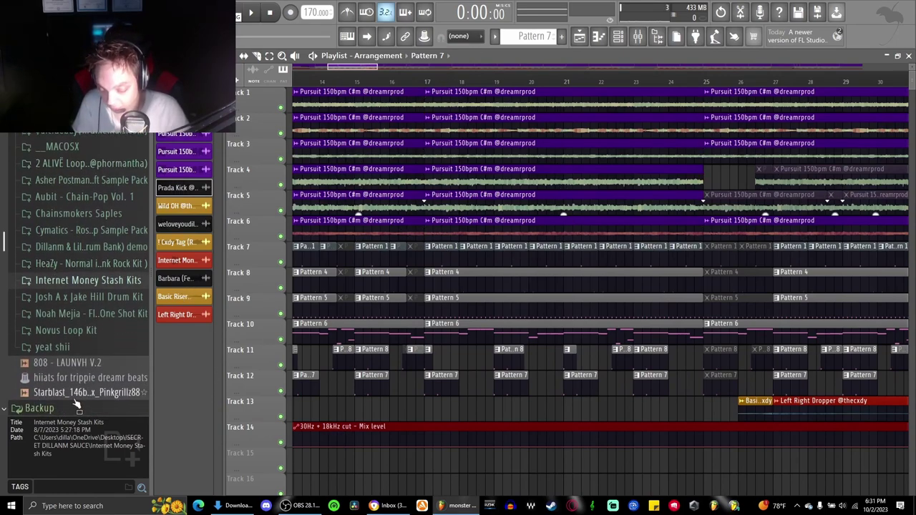
Step: Filter the Browser tags by 'pursuit' and preview the Pursuit 150bpm loop
left_click(74, 490)
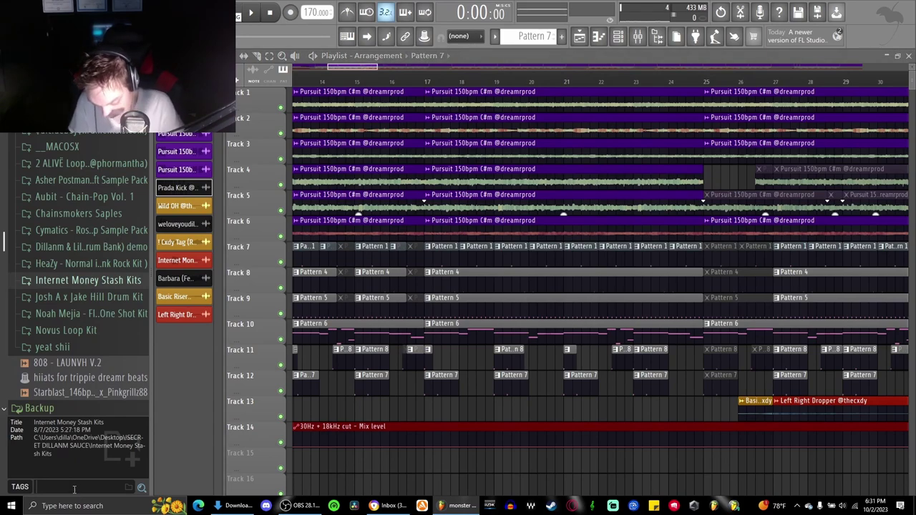
type("pursuit")
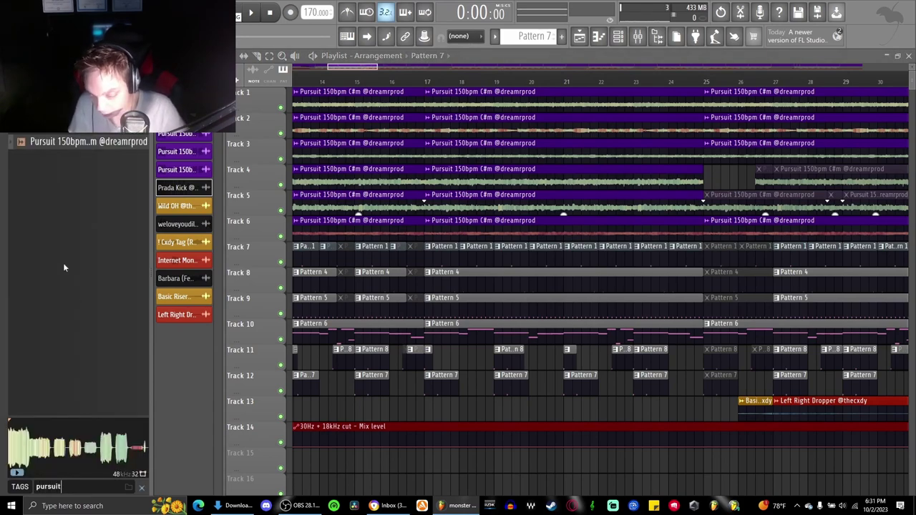
left_click(83, 143)
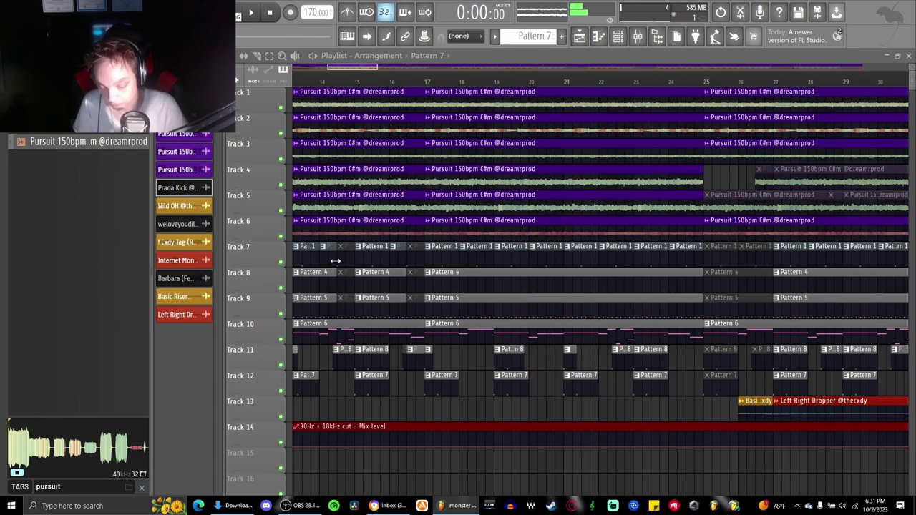
scroll(322, 87, "down", 6)
scroll(299, 190, "up", 4)
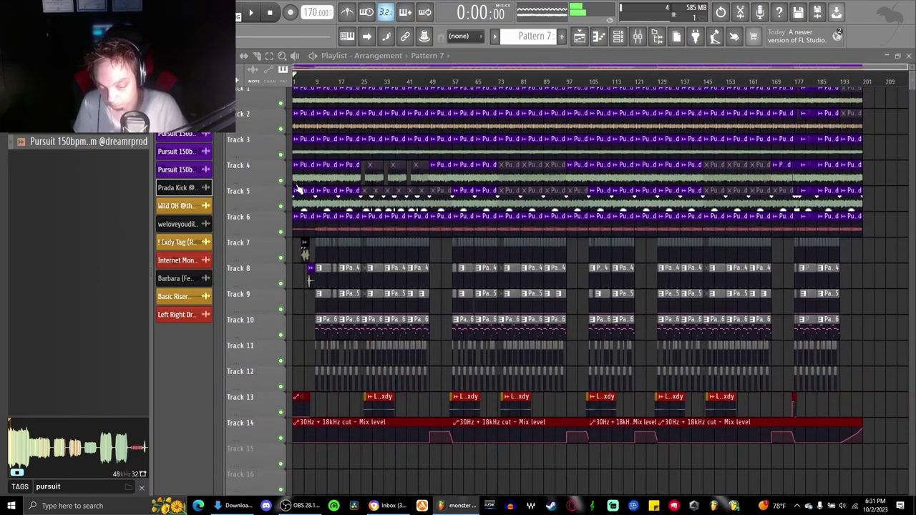
key("space")
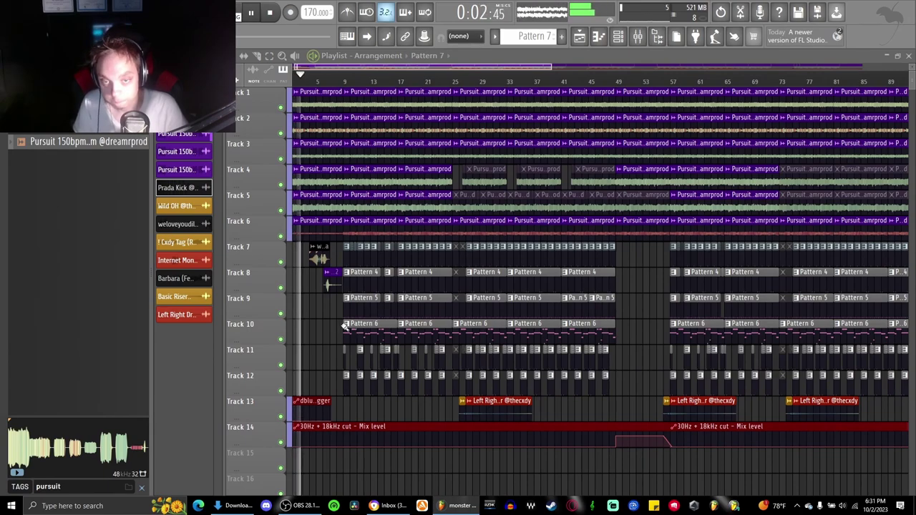
key("space")
scroll(401, 308, "up", 3)
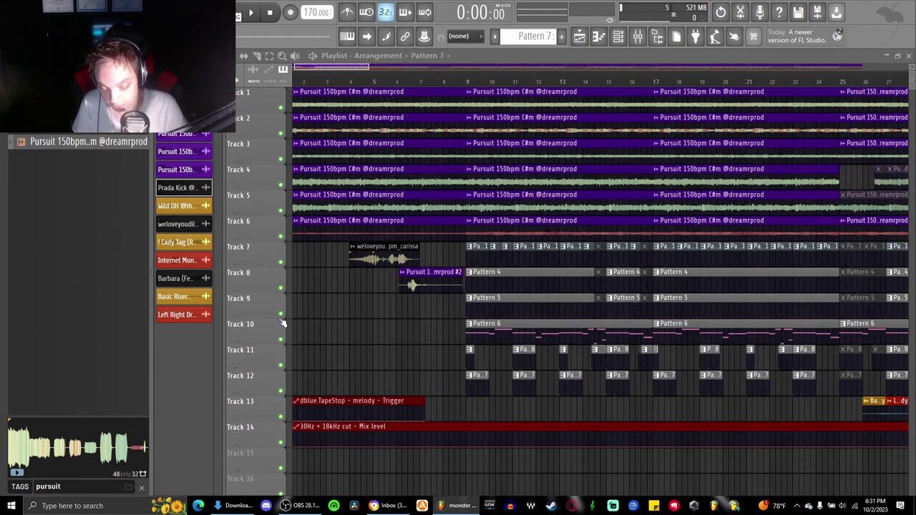
scroll(512, 294, "down", 2)
scroll(513, 299, "down", 3)
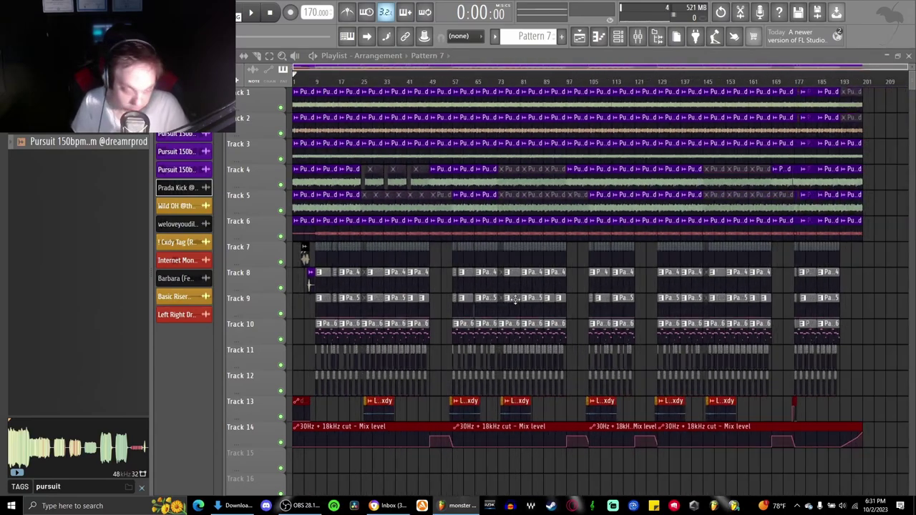
scroll(425, 293, "up", 3)
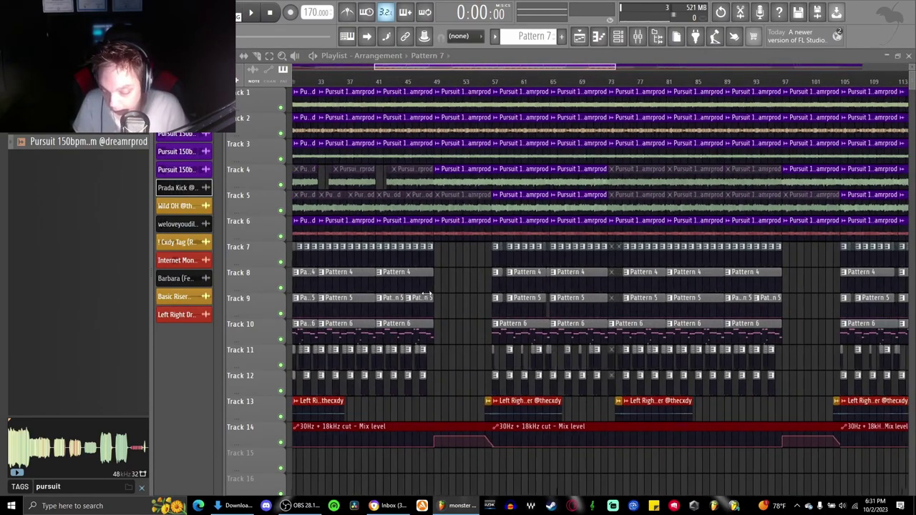
scroll(425, 294, "down", 2)
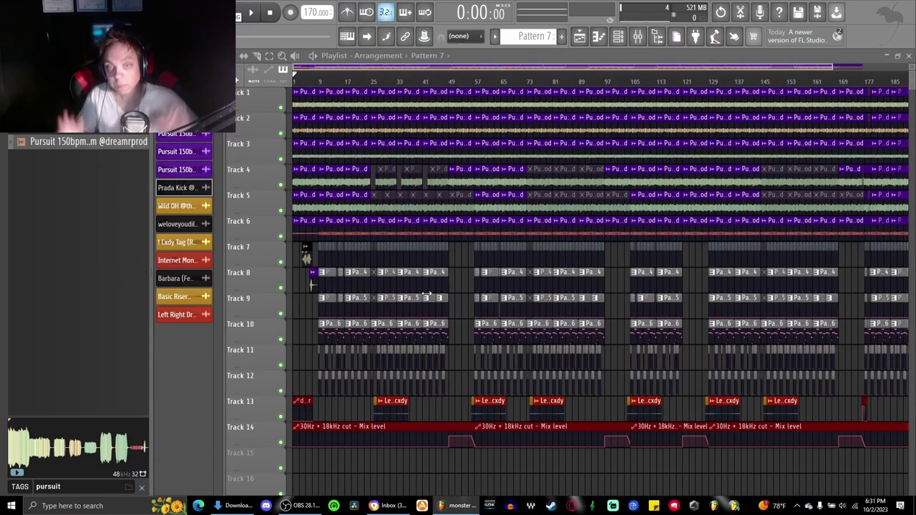